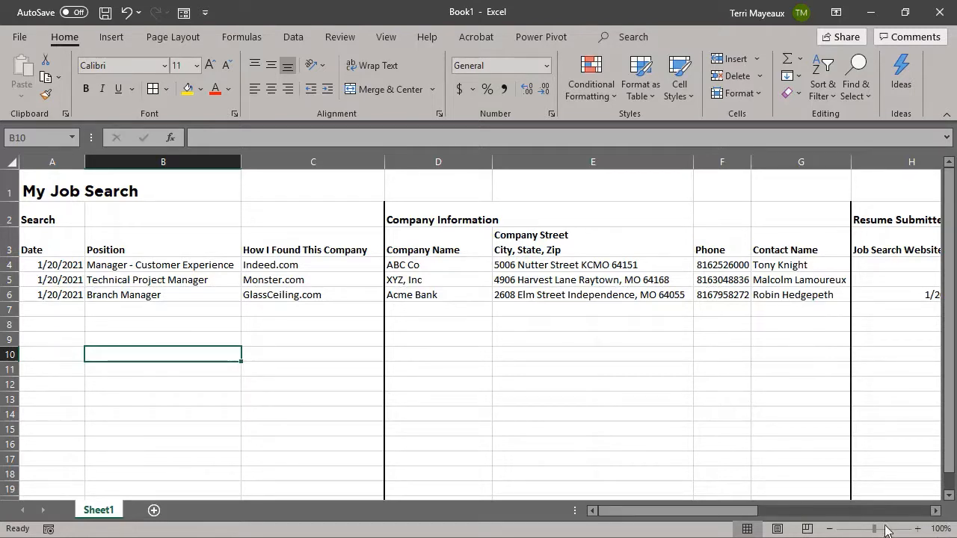
Step: Scroll across the job search worksheet to review the section headings in row 2
left_click(937, 511)
left_click(937, 511)
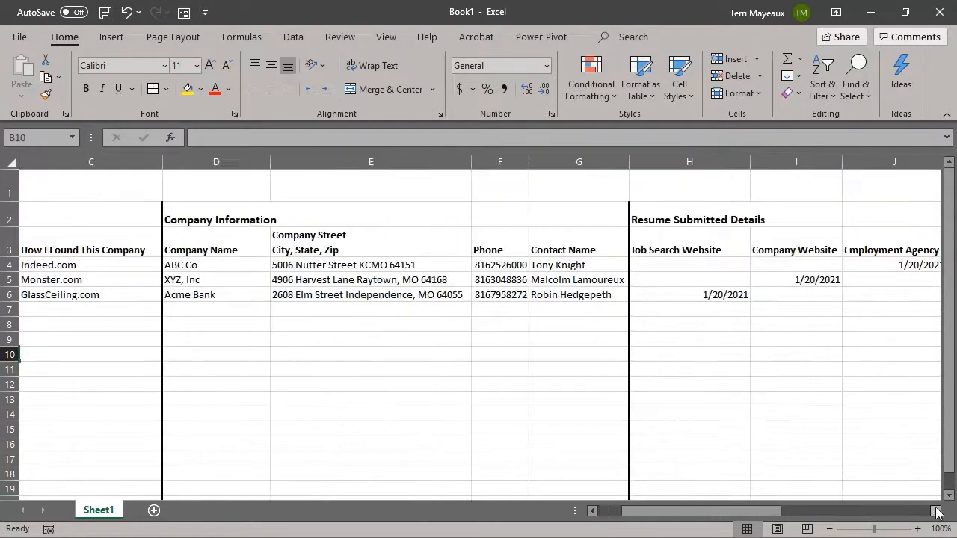
left_click(937, 510)
left_click(937, 511)
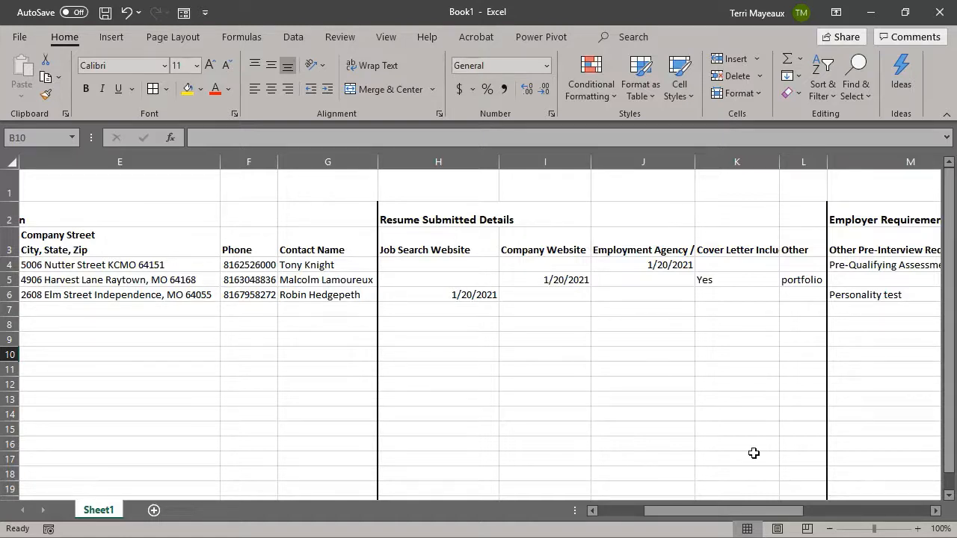
left_click(937, 512)
left_click(937, 512)
left_click(937, 511)
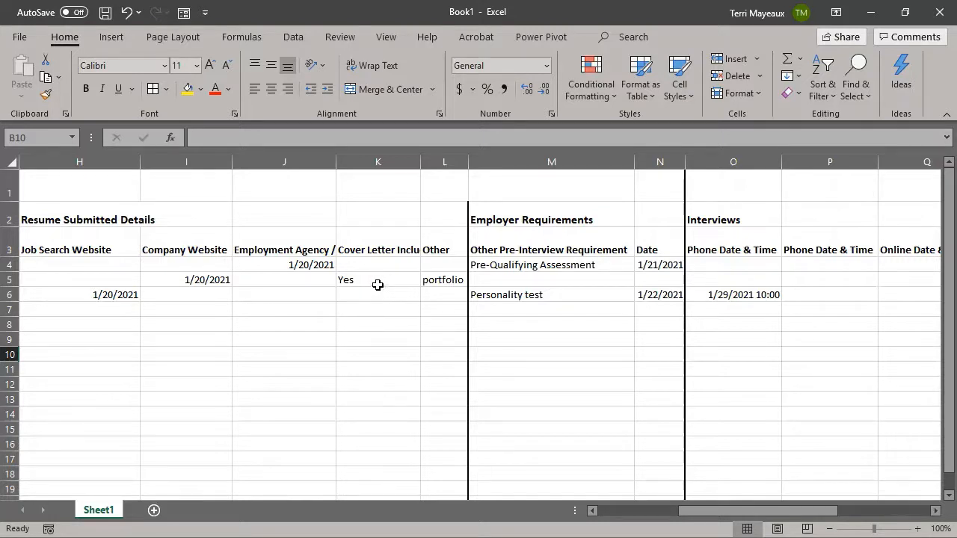
left_click(564, 281)
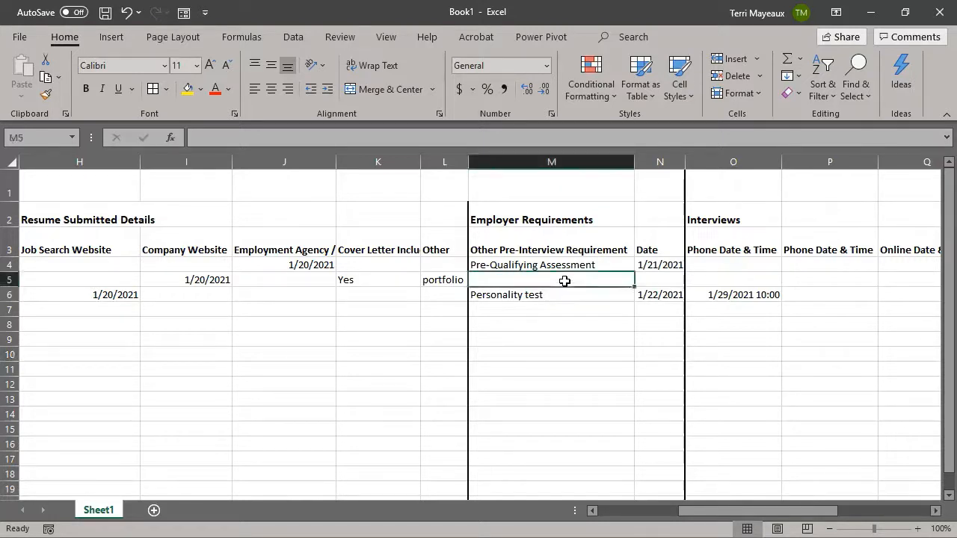
key("Right")
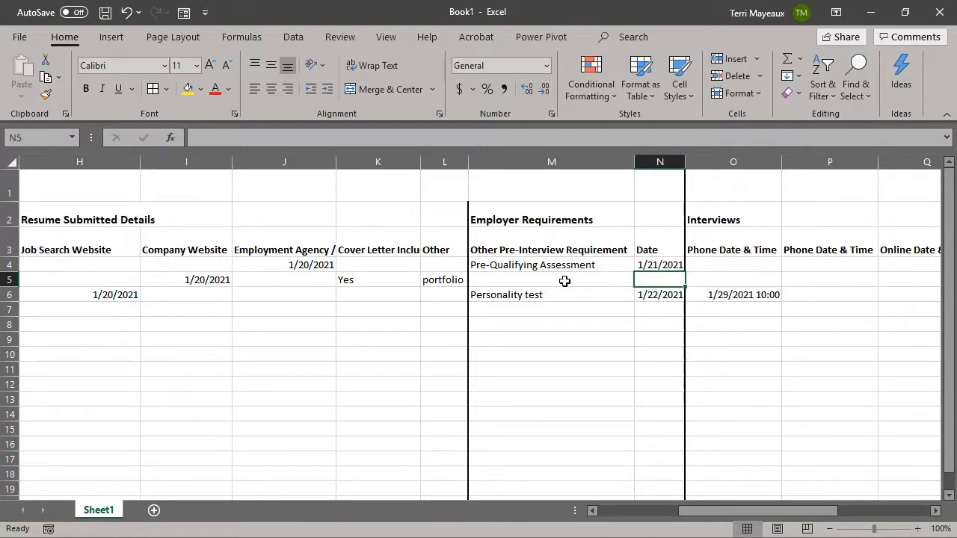
left_click(935, 512)
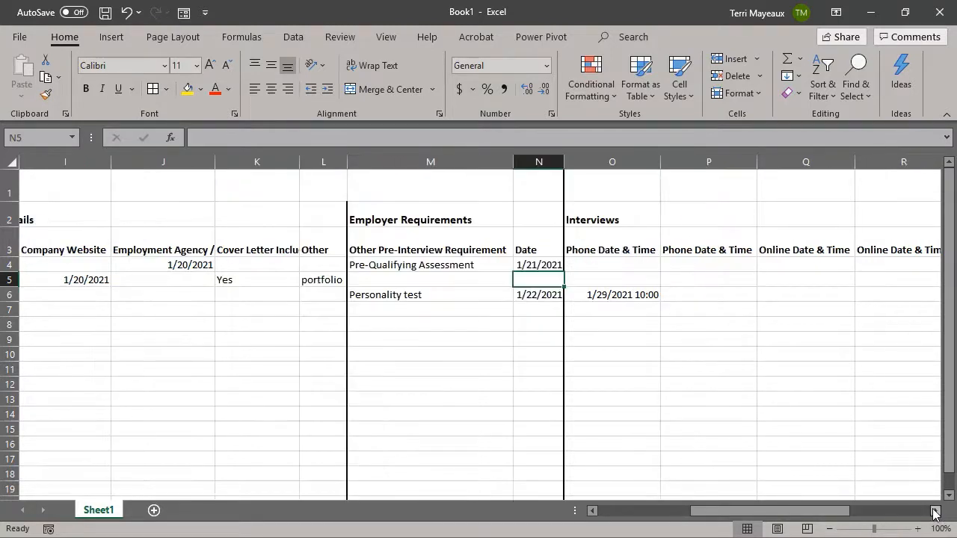
left_click(935, 512)
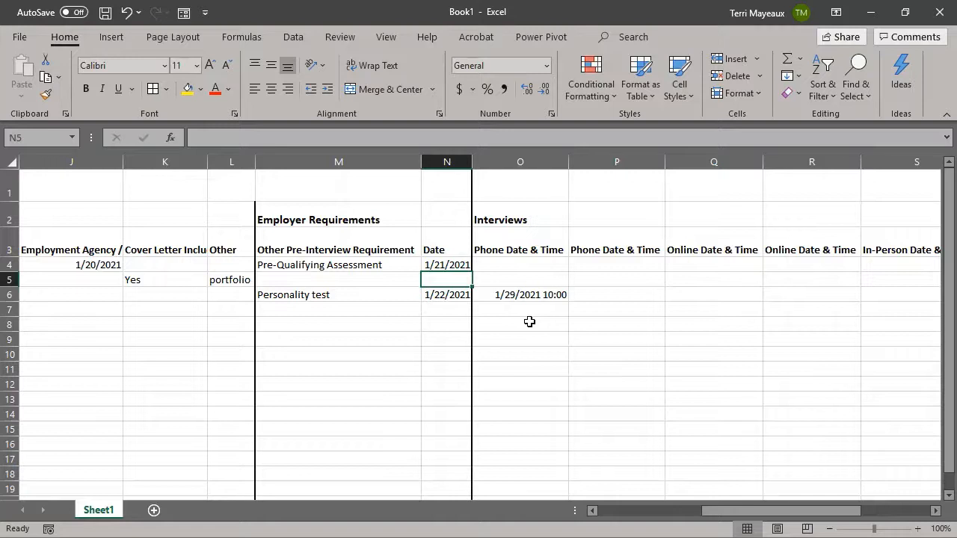
left_click(935, 510)
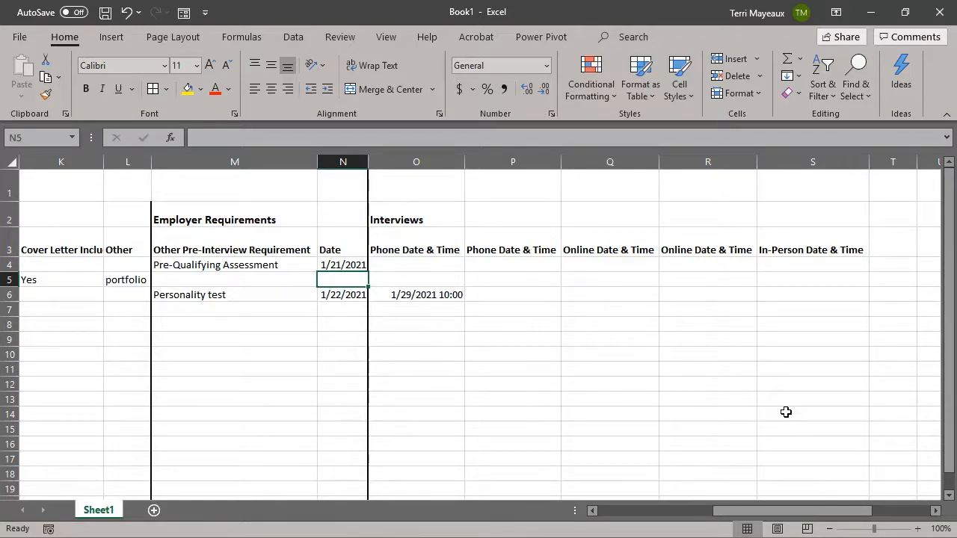
left_click_drag(775, 511, 641, 521)
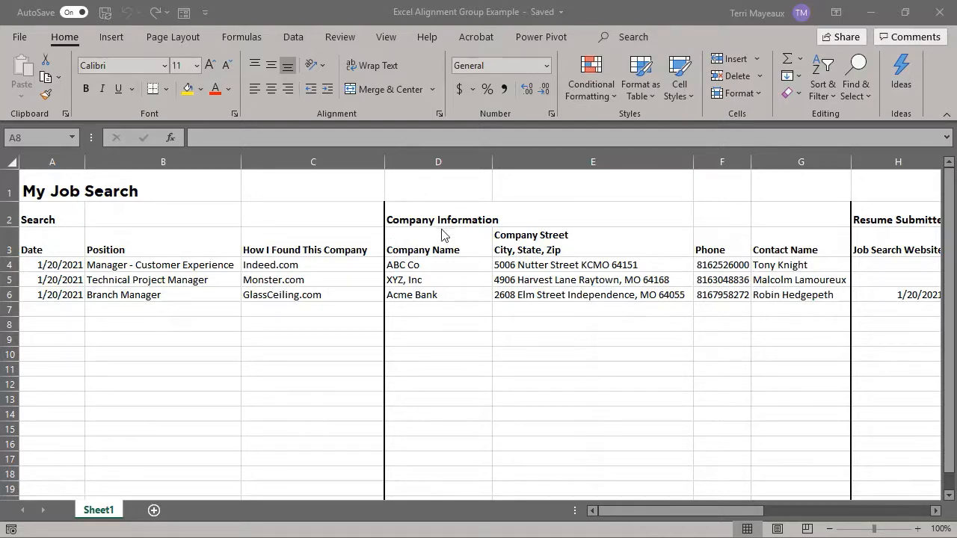
left_click(74, 212)
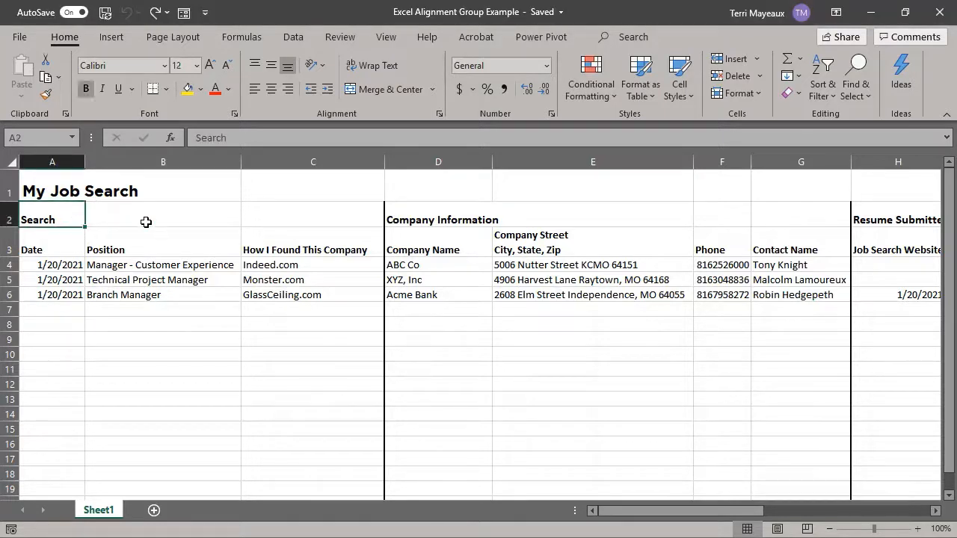
left_click(270, 90)
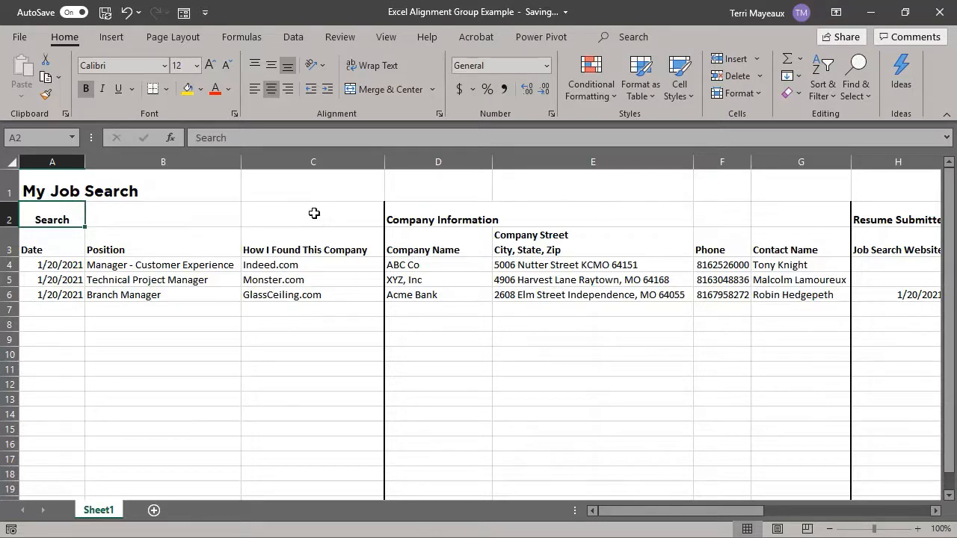
left_click(127, 16)
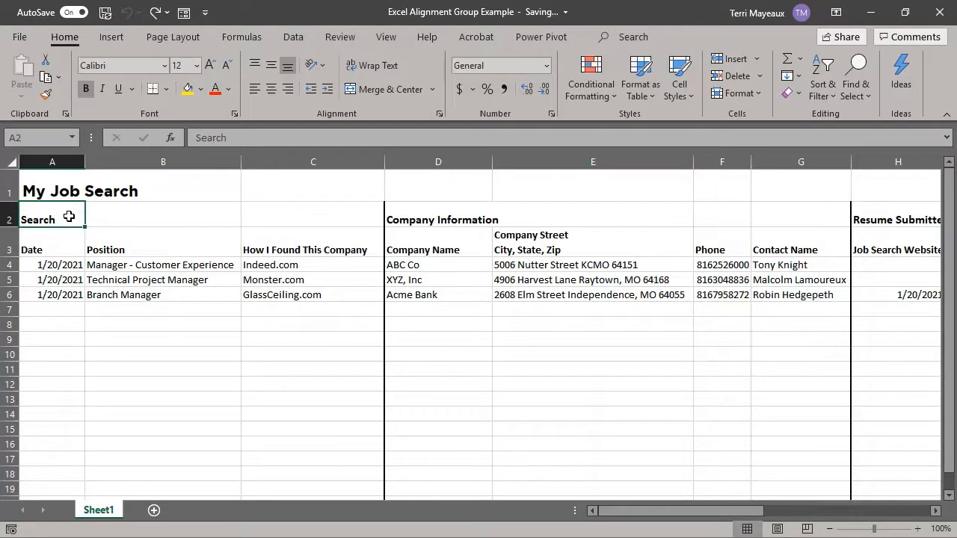
Step: Merge and center the Search heading across A2:C2 and set its font size to 14
left_click_drag(69, 217, 266, 218)
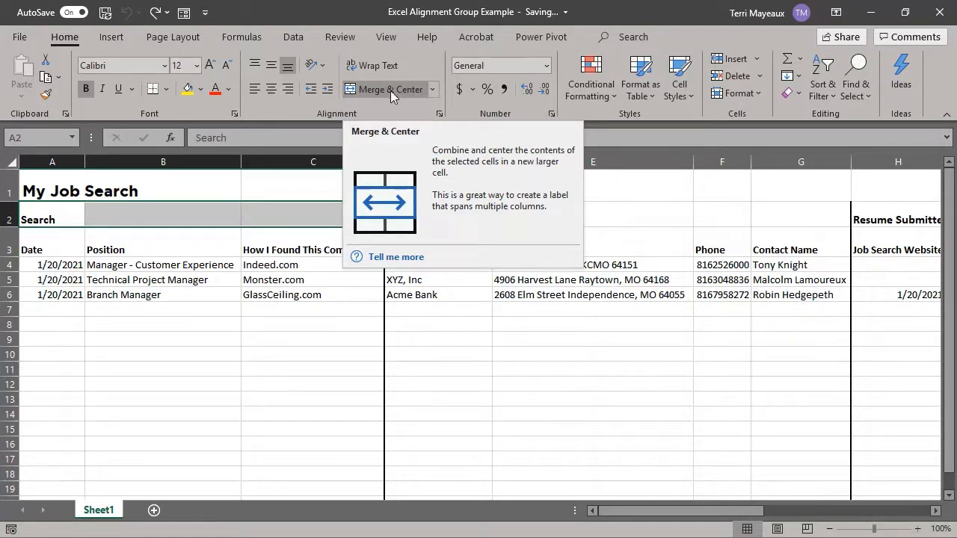
left_click(433, 90)
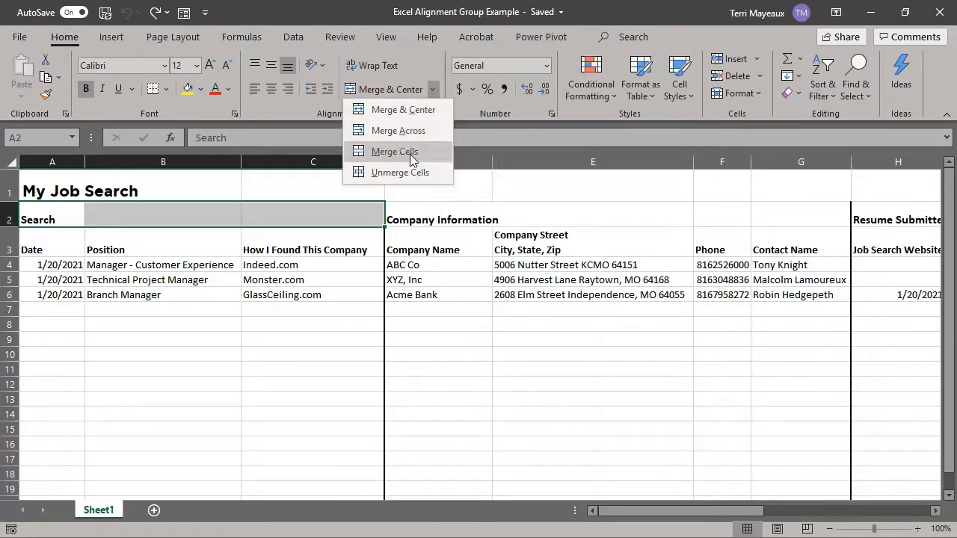
left_click(404, 110)
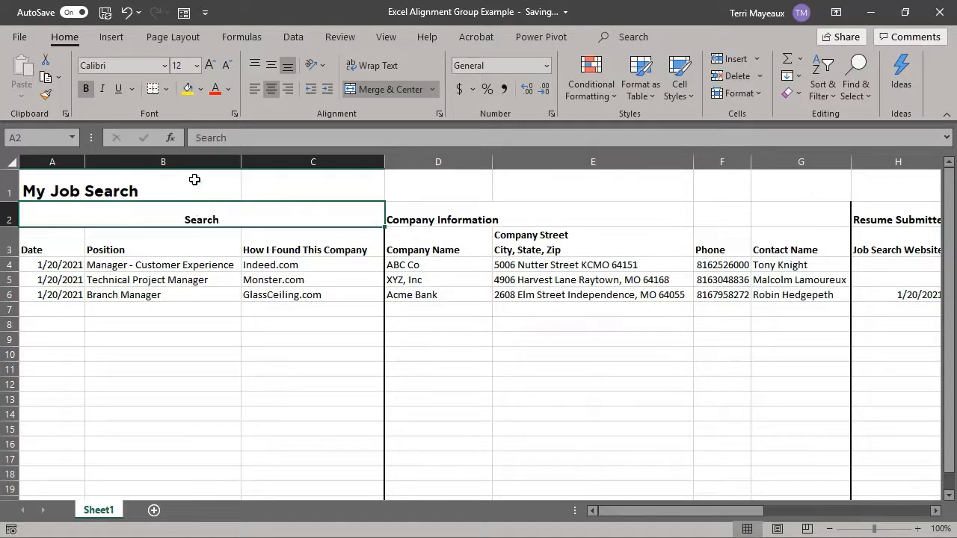
left_click(196, 66)
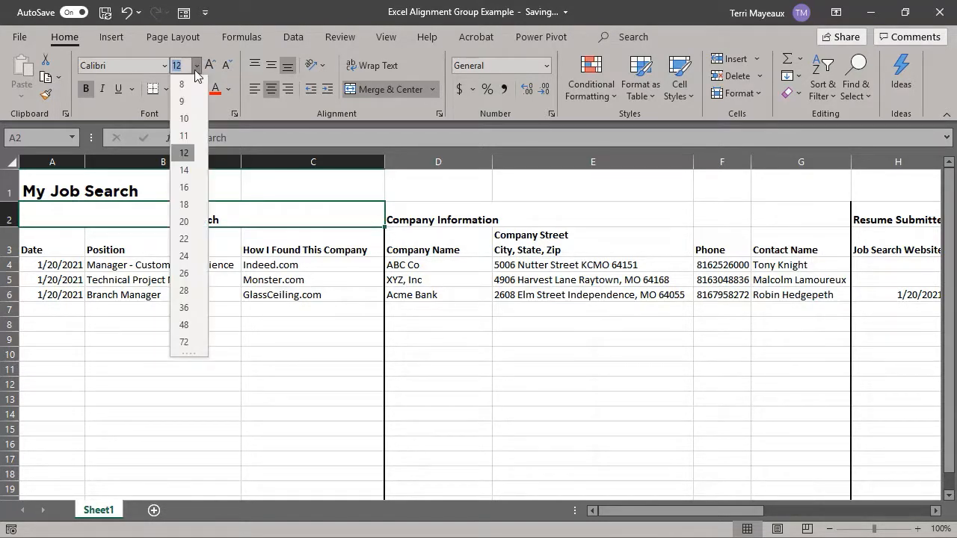
left_click(184, 170)
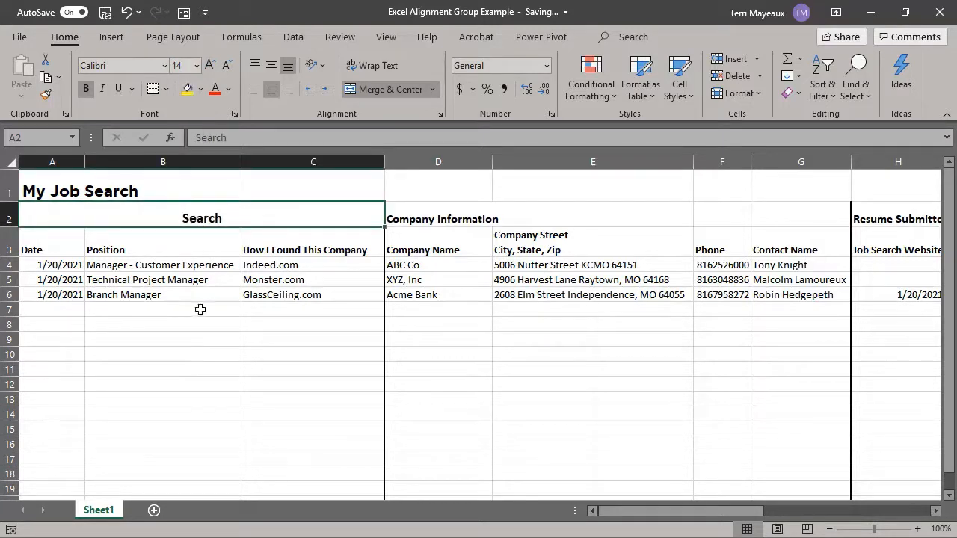
Step: Merge and center the Company Information heading across D2:G2 and set its font size to 14
left_click(440, 215)
left_click_drag(451, 218, 782, 216)
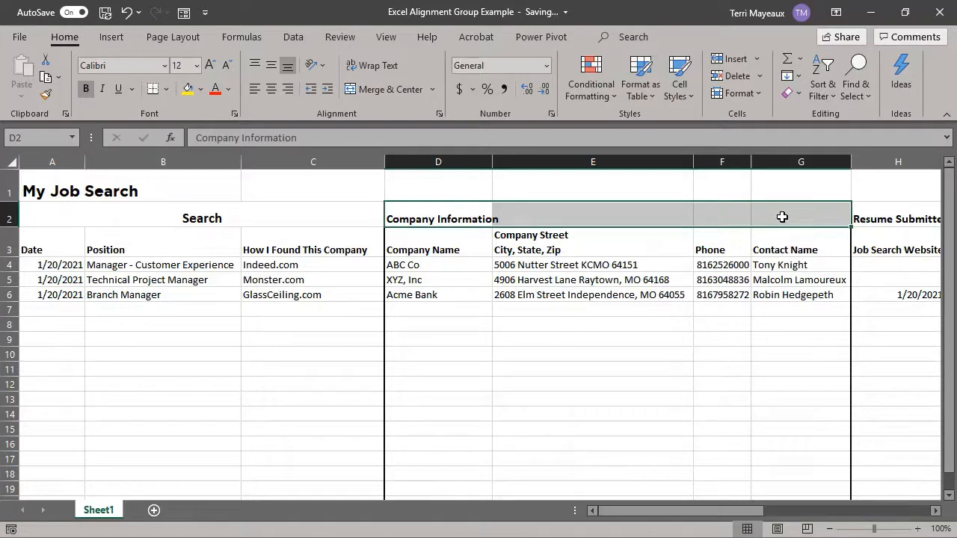
left_click(405, 91)
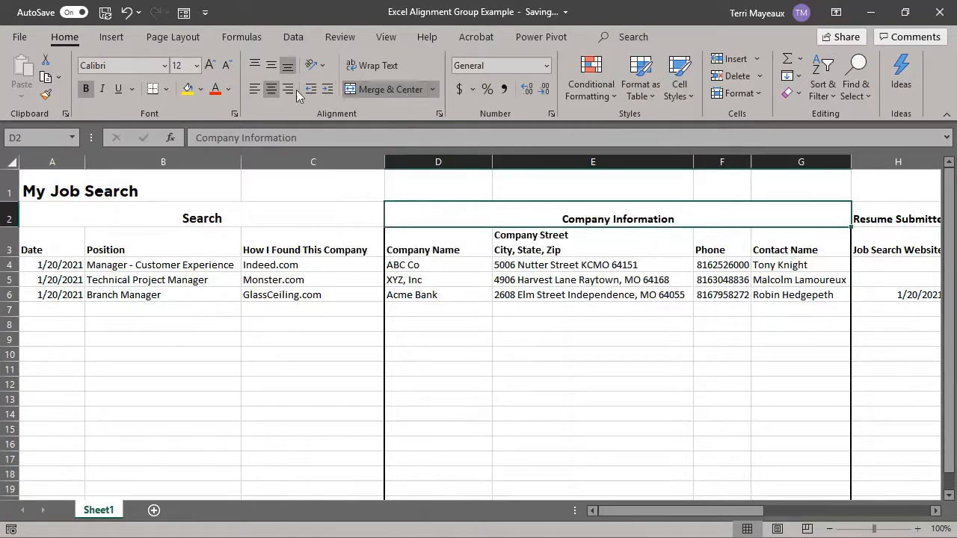
left_click(197, 65)
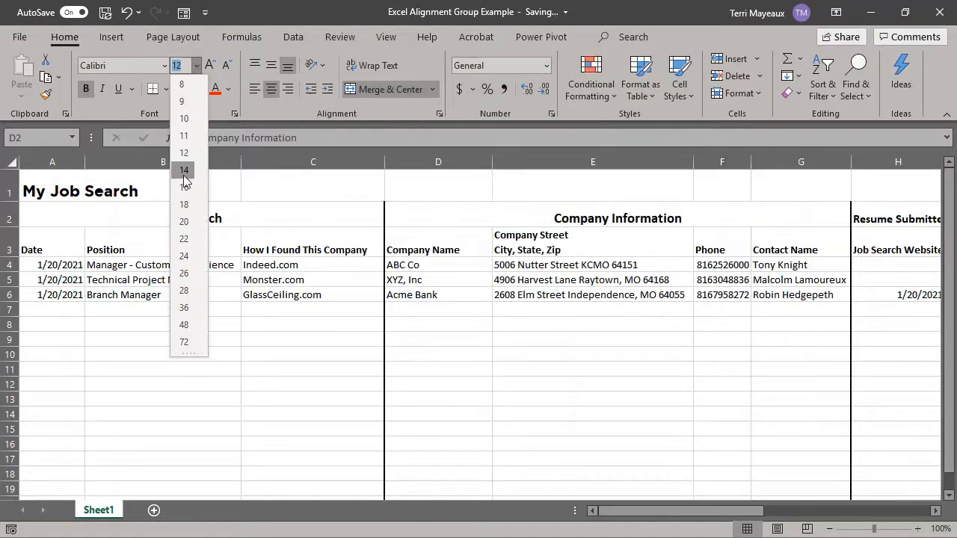
left_click(184, 171)
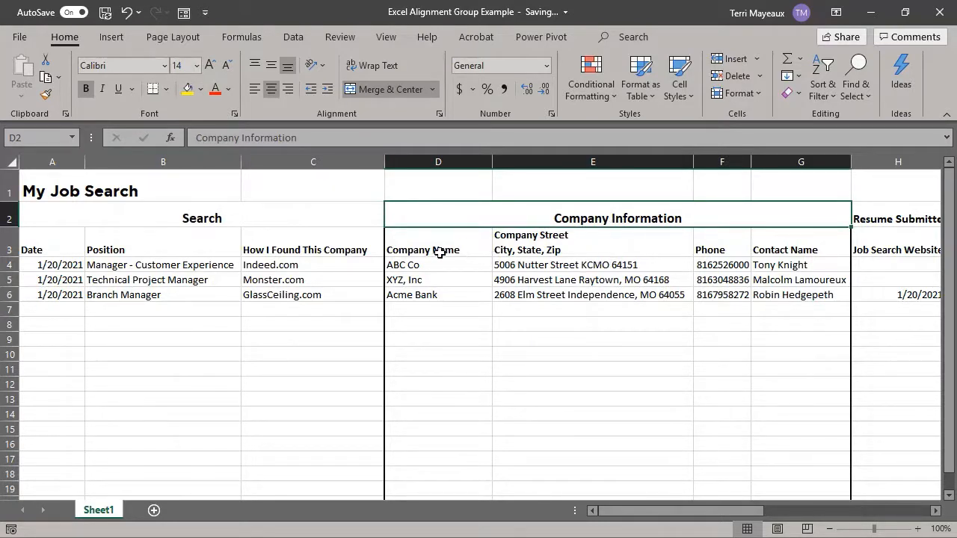
Step: Merge and center the Resume Submitted Details heading across H2:L2 and set its font size to 14
left_click(935, 510)
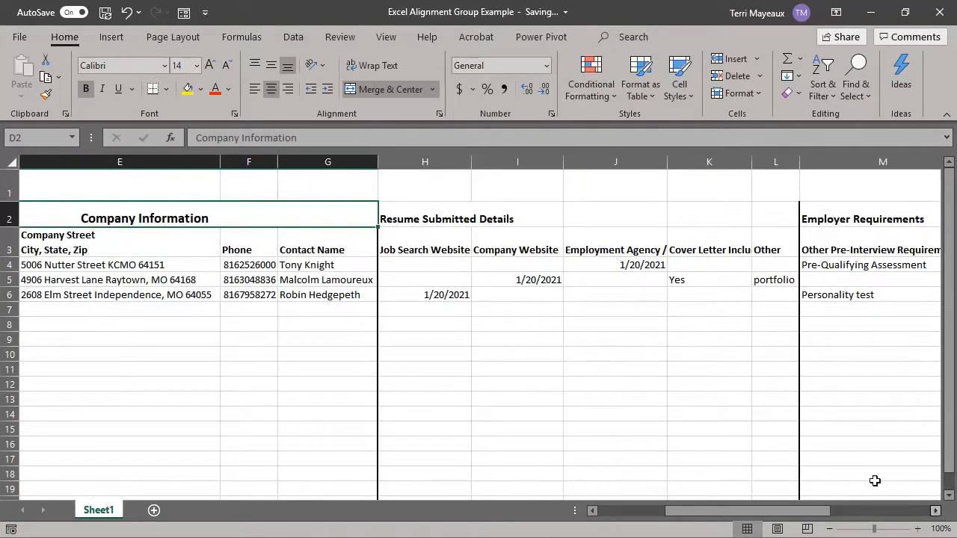
left_click(437, 219)
left_click_drag(436, 219, 754, 216)
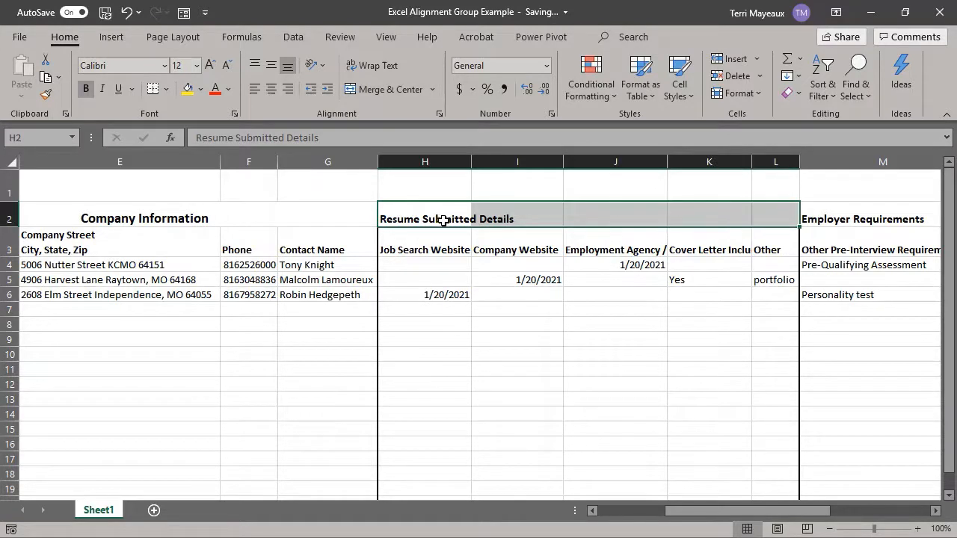
left_click(390, 90)
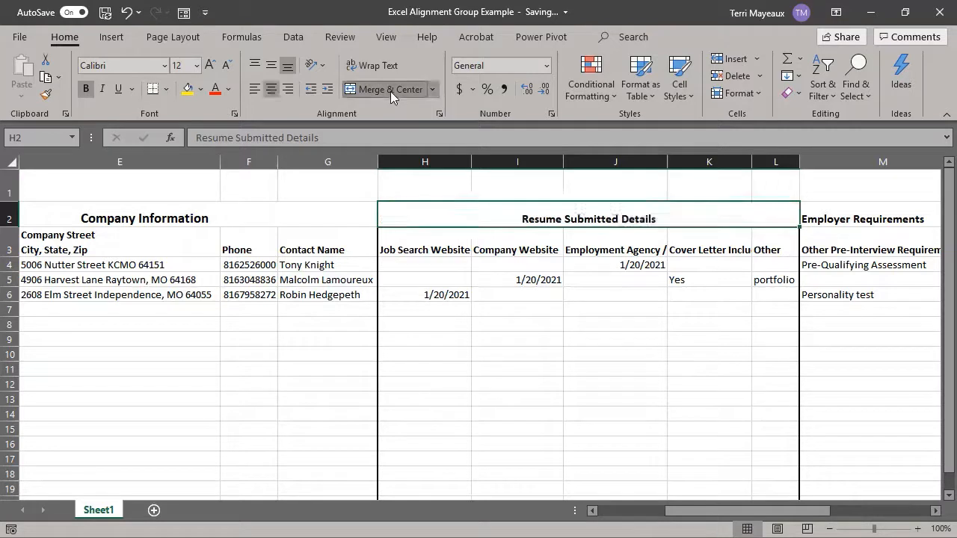
left_click(196, 65)
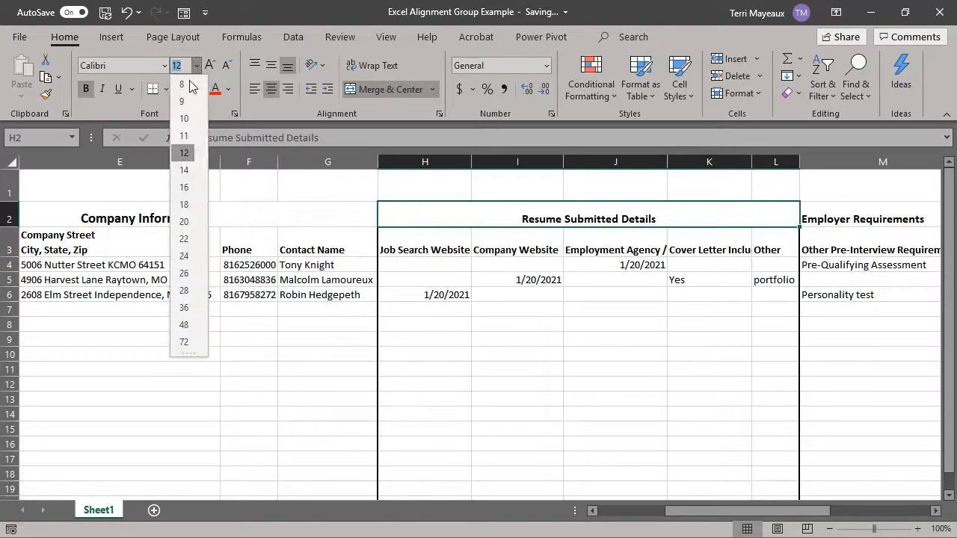
left_click(186, 169)
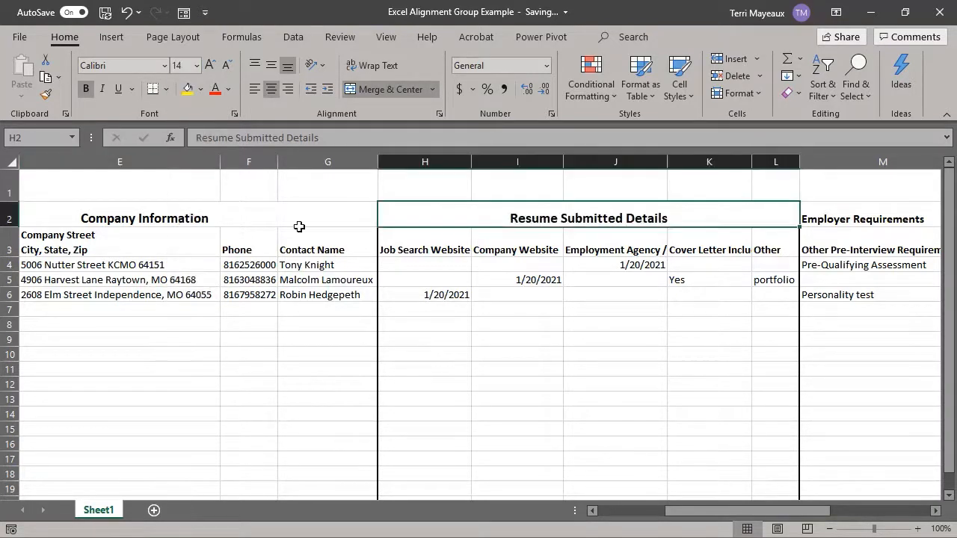
Step: Merge and center the Employer Requirements heading across M2:N2 and set its font size to 14
left_click(935, 511)
left_click(935, 511)
left_click(936, 510)
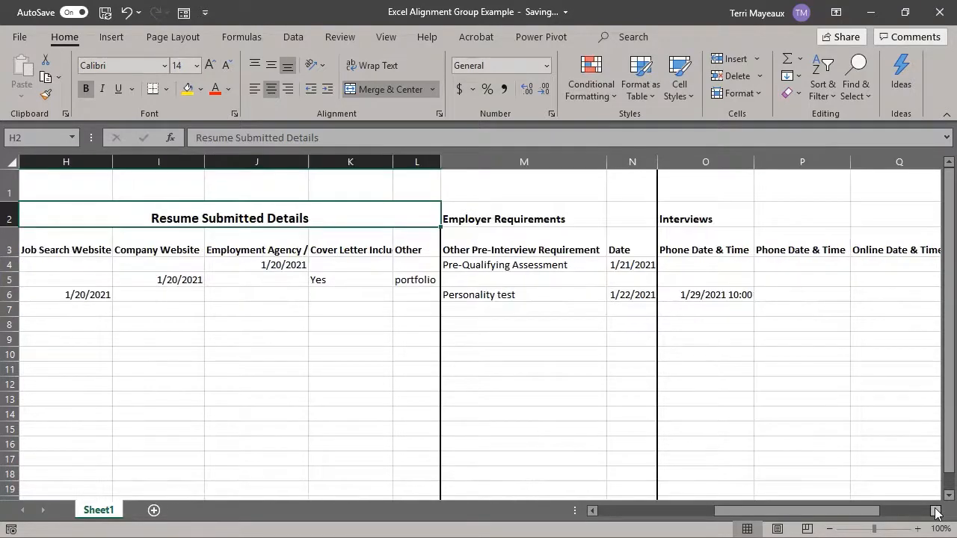
left_click(936, 511)
left_click_drag(384, 214, 528, 218)
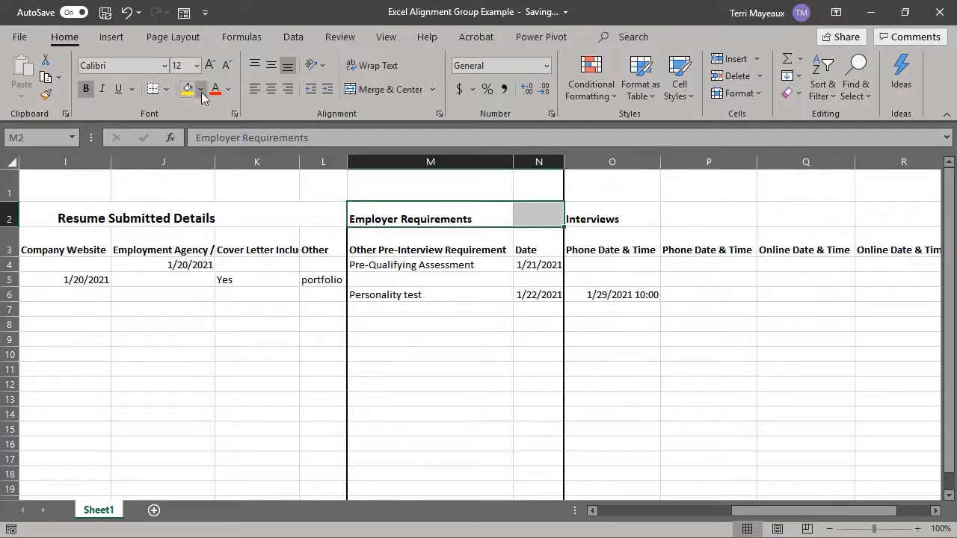
left_click(384, 90)
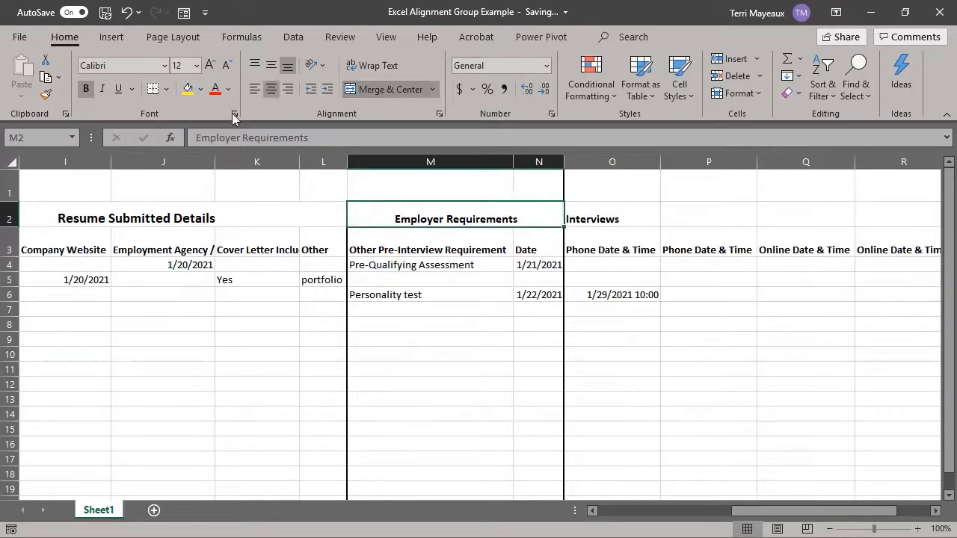
left_click(196, 66)
left_click(187, 170)
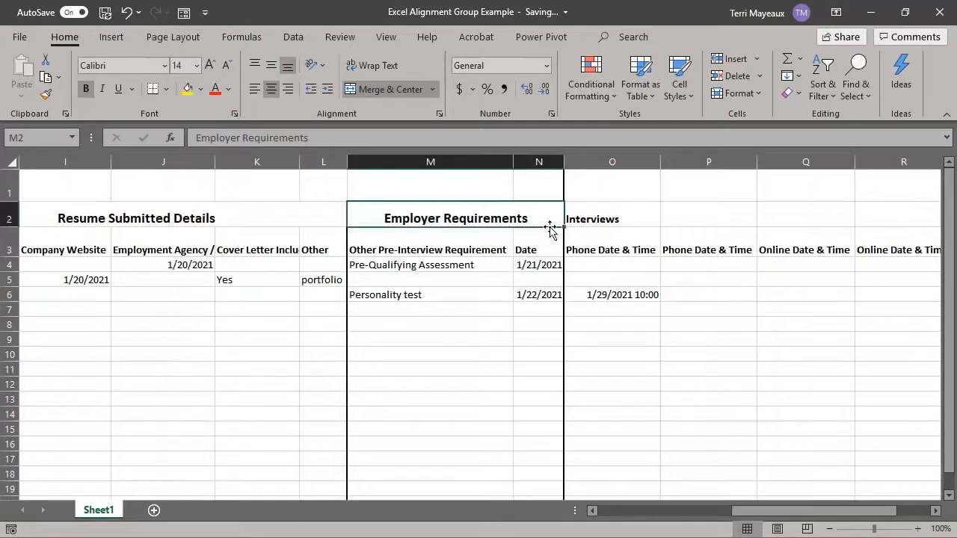
Step: Merge and center the Interviews heading across O2:S2 and set its font size to 14
left_click(936, 510)
left_click(935, 511)
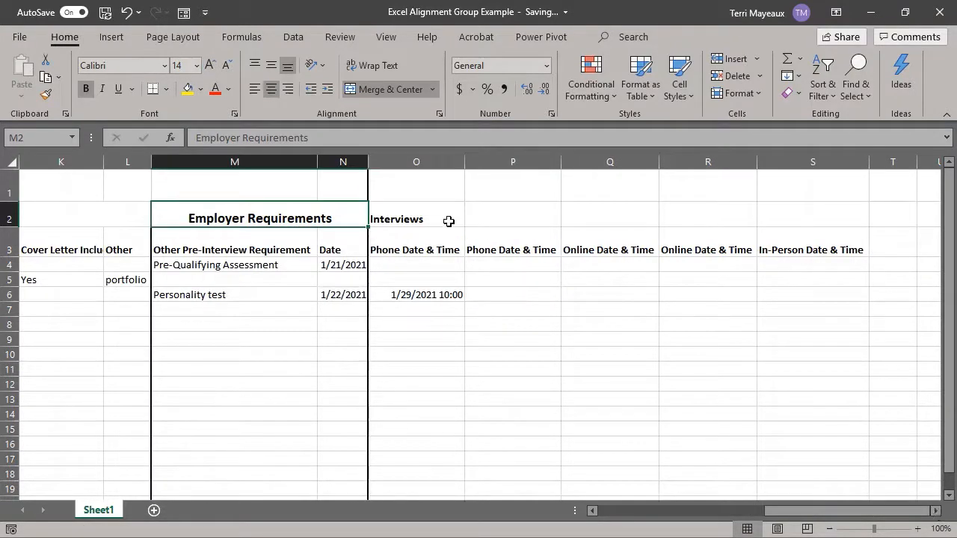
left_click_drag(447, 220, 786, 215)
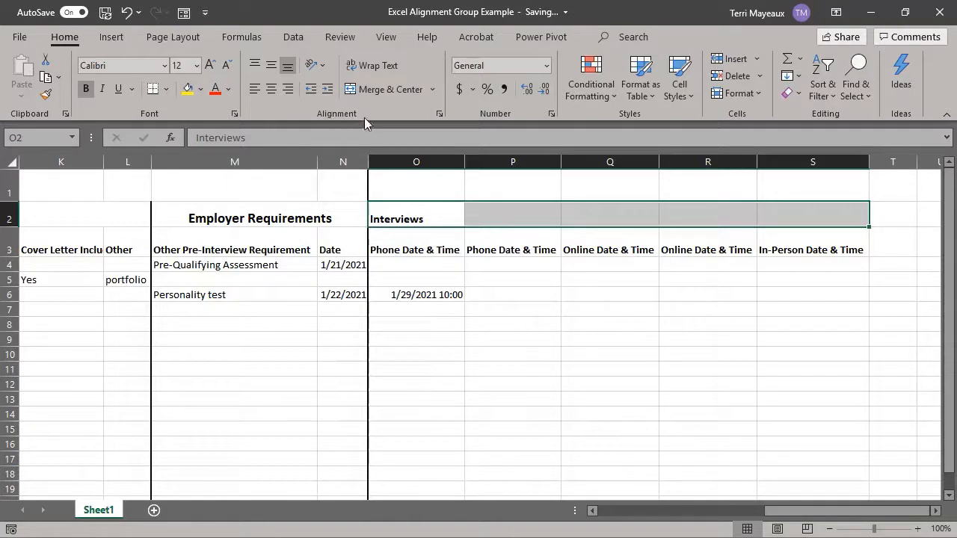
left_click(385, 90)
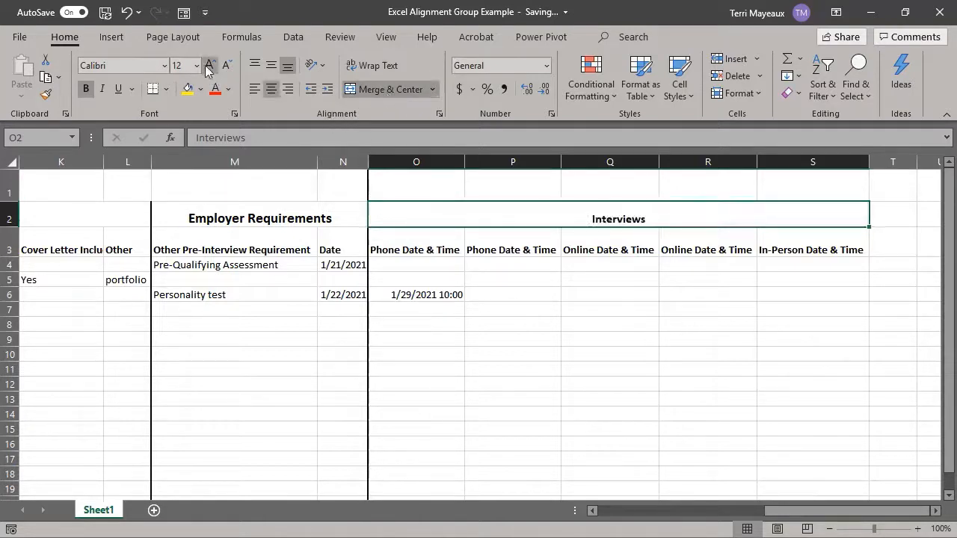
left_click(197, 66)
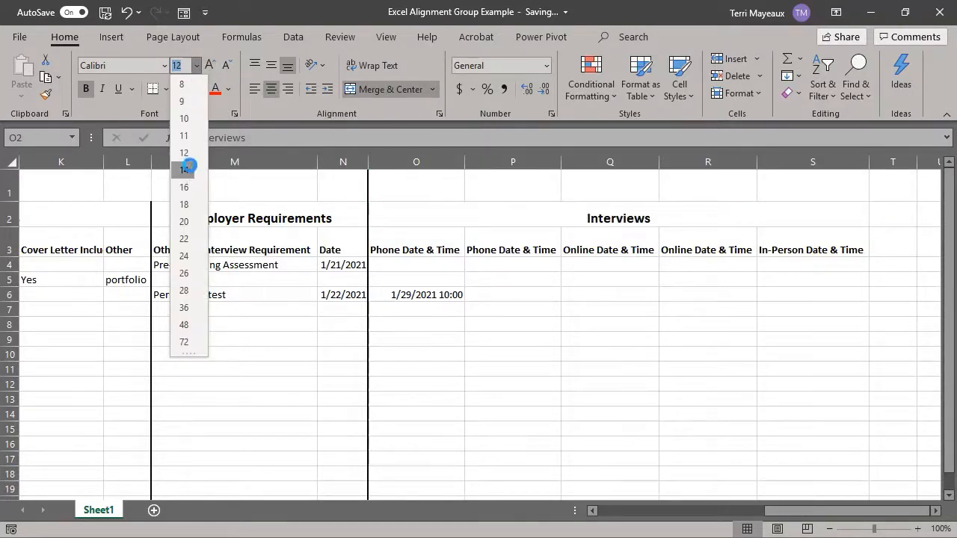
left_click(185, 170)
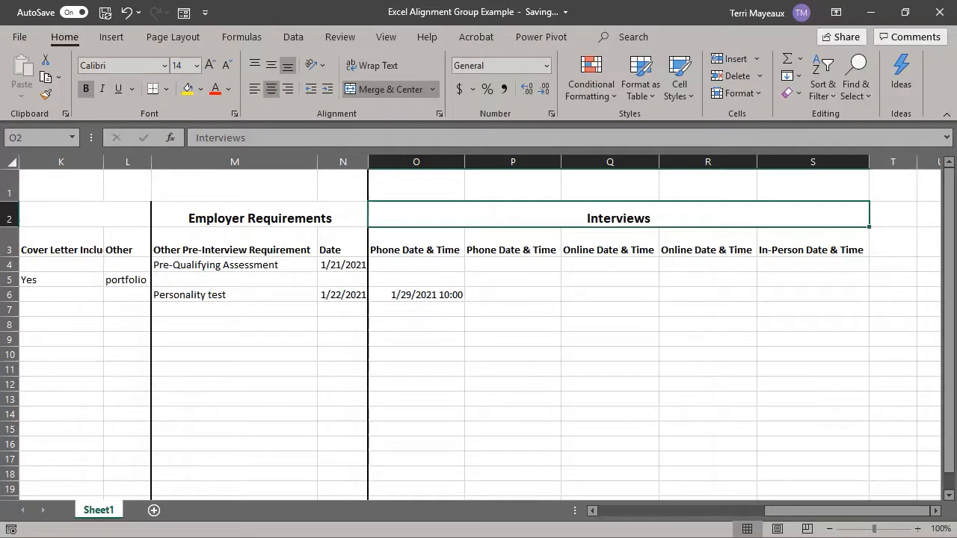
Step: Merge and center the My Job Search title across A1:G1
left_click(669, 218)
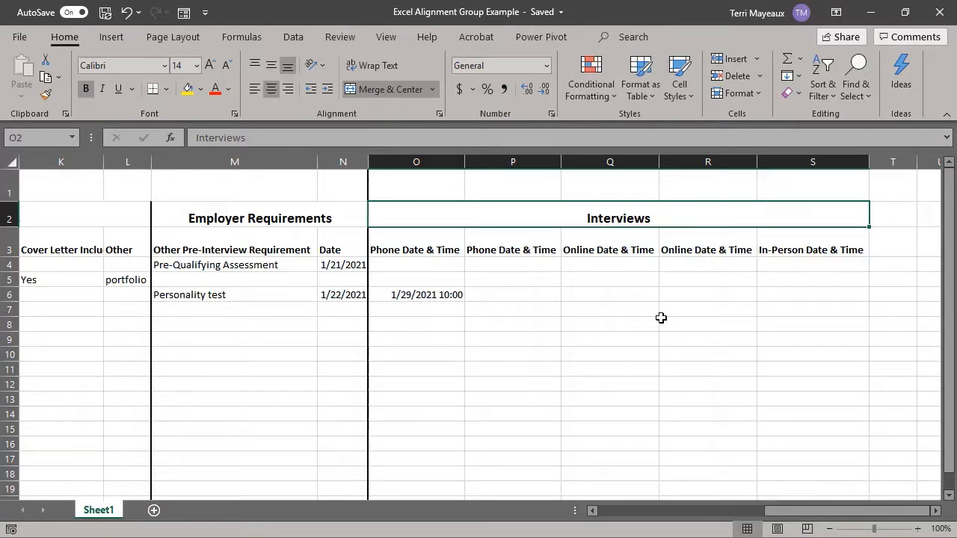
left_click_drag(787, 511, 603, 512)
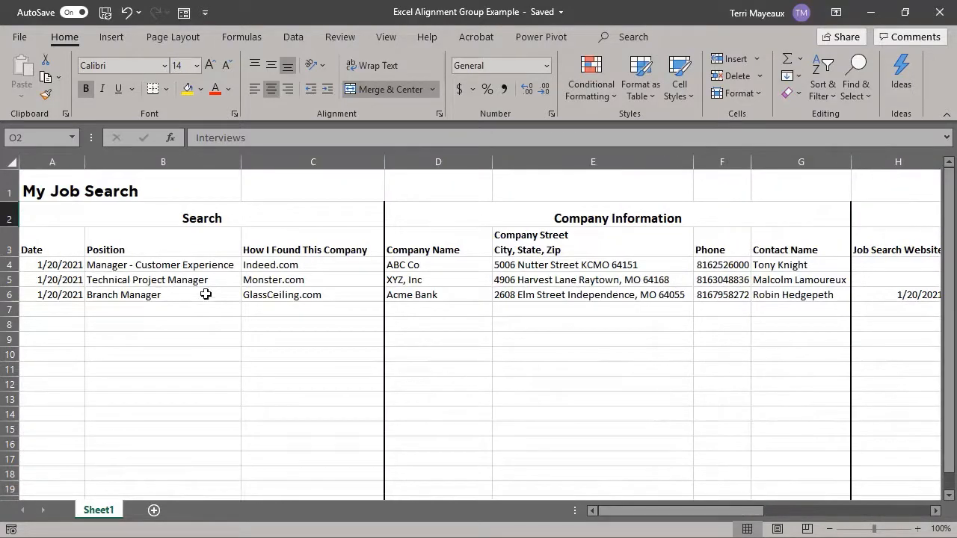
left_click(86, 189)
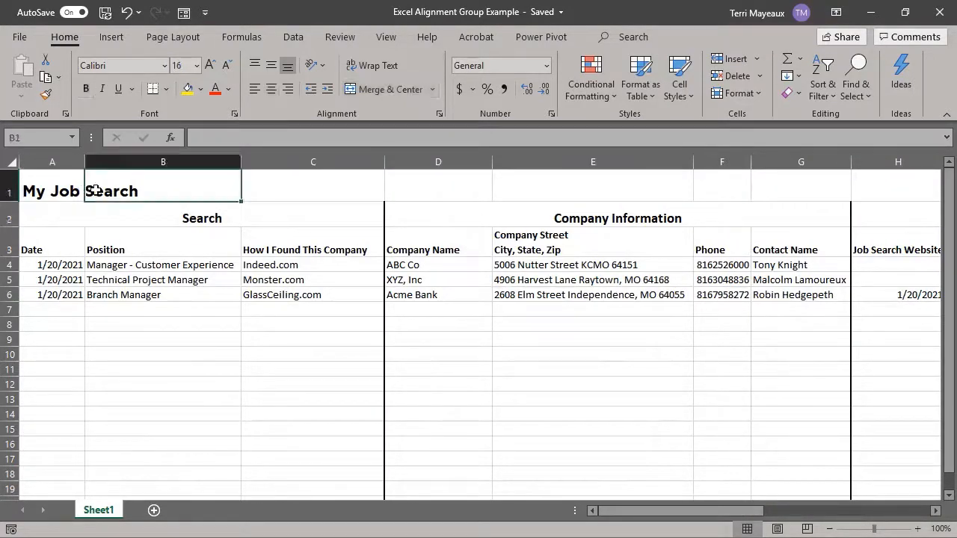
left_click(61, 188)
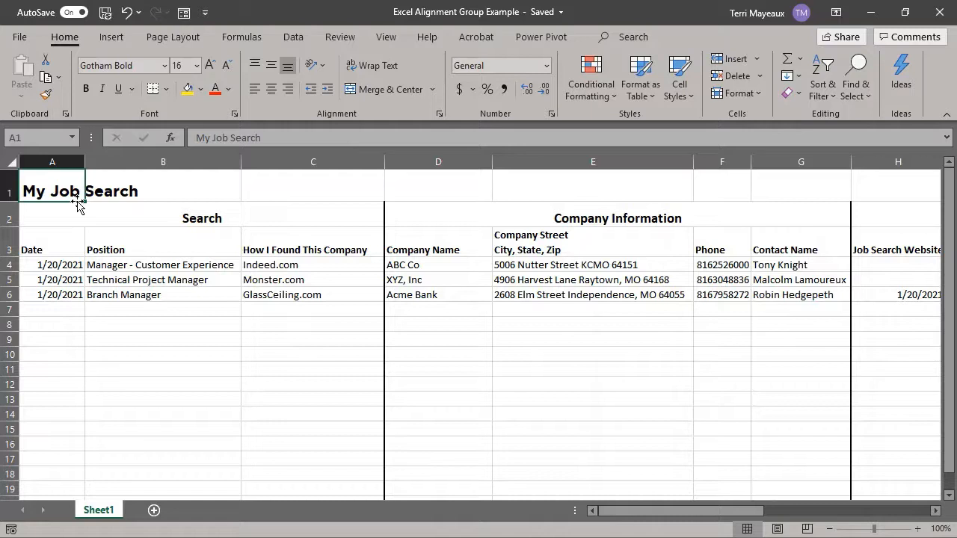
key("shift+Right")
key("shift+Right")
key("shift+Right")
key("shift+Right")
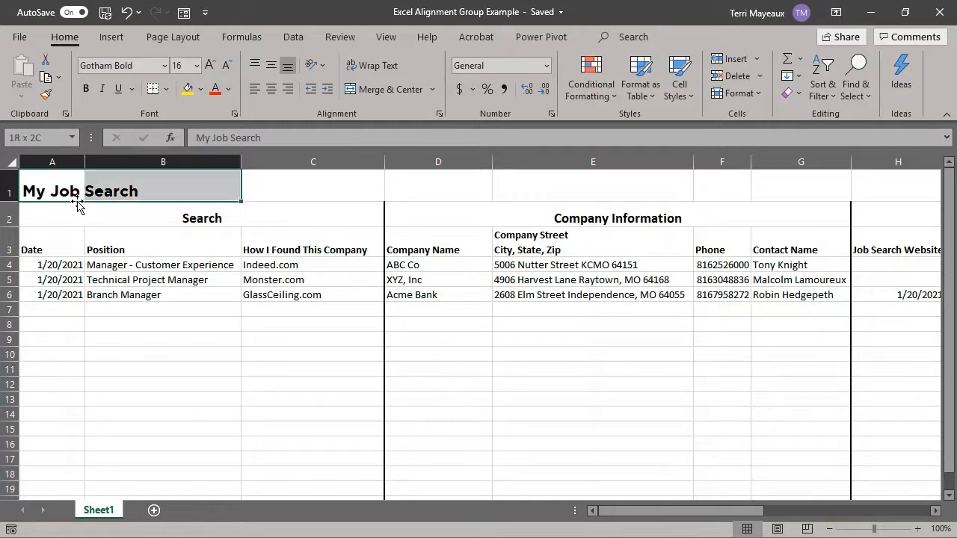
key("shift+Right")
key("shift+Right")
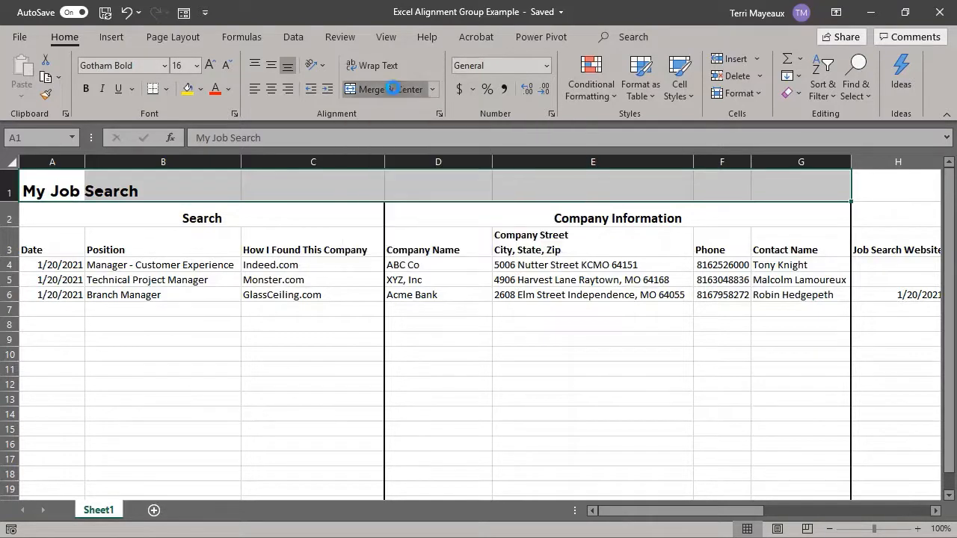
left_click(395, 91)
left_click(336, 369)
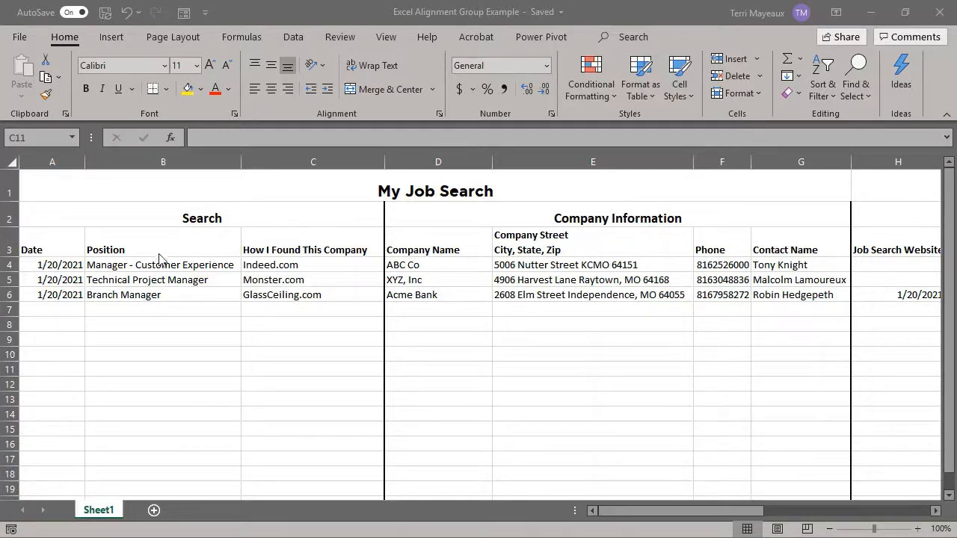
Step: Center the Date heading in A3
left_click(68, 243)
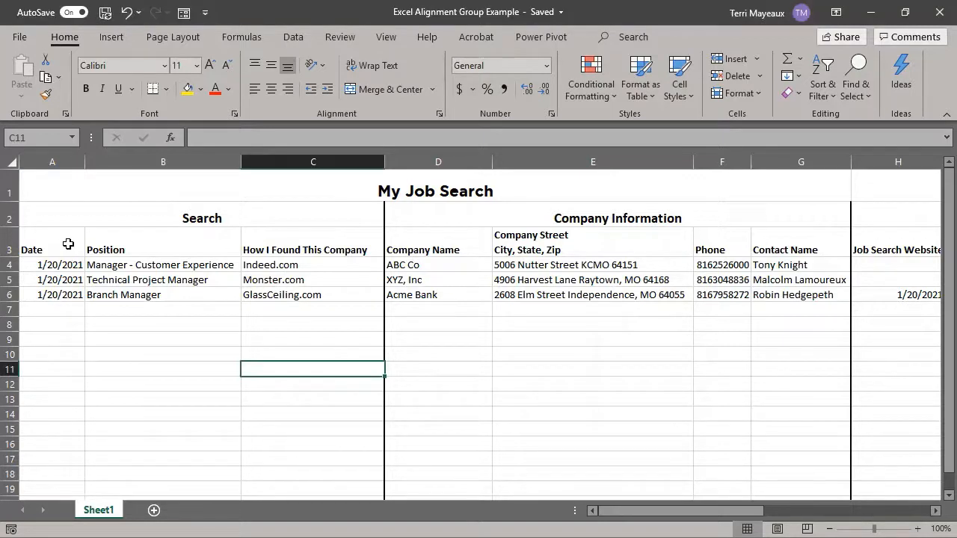
left_click(68, 244)
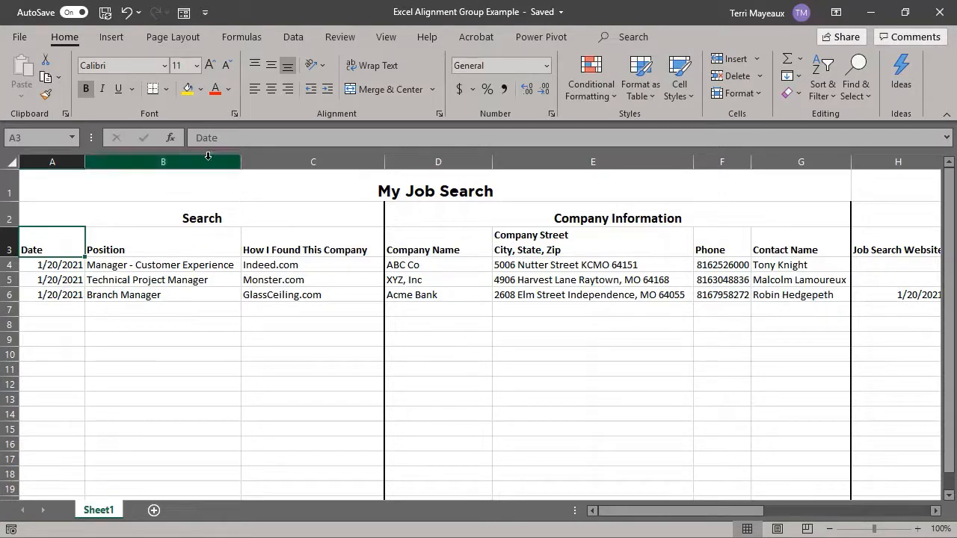
left_click(272, 92)
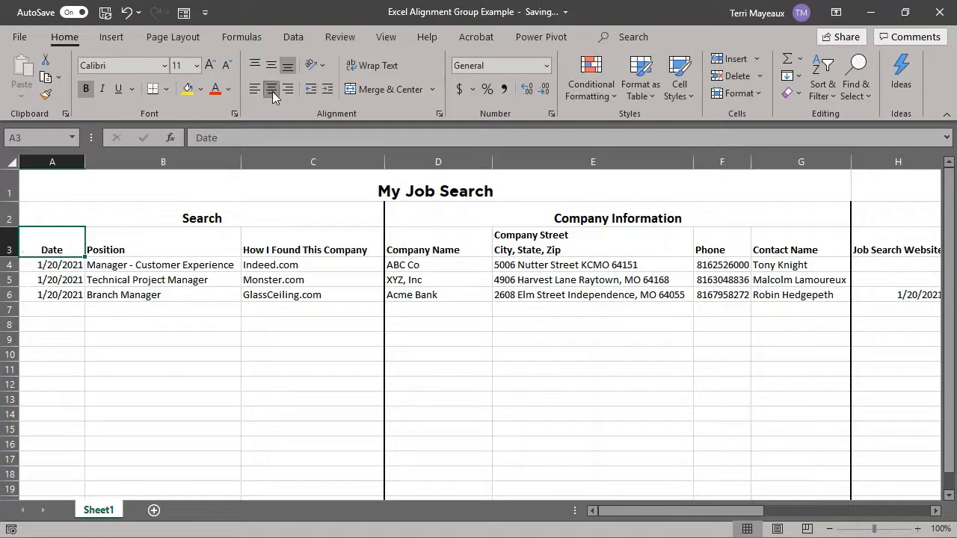
left_click(46, 340)
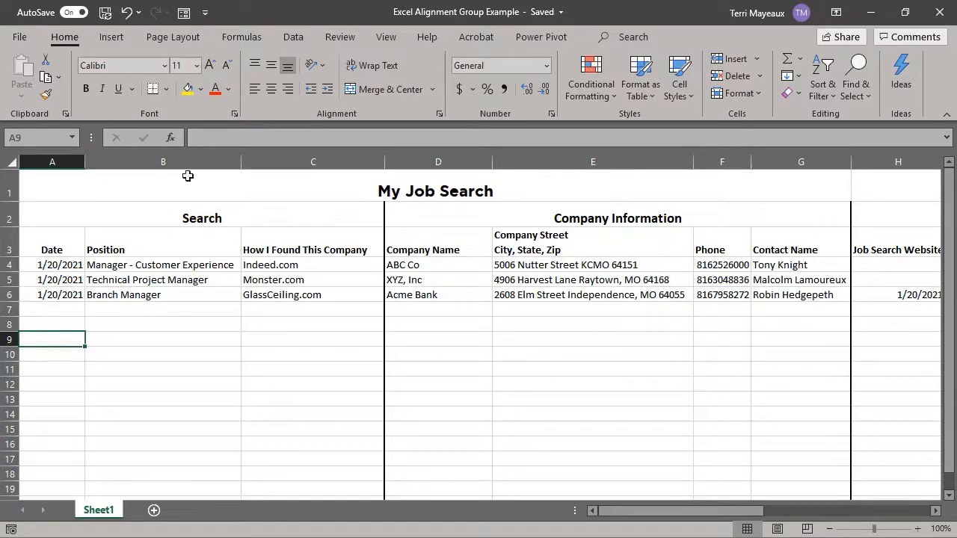
Step: Right-align the Date heading in A3 and make column A narrower
left_click(54, 250)
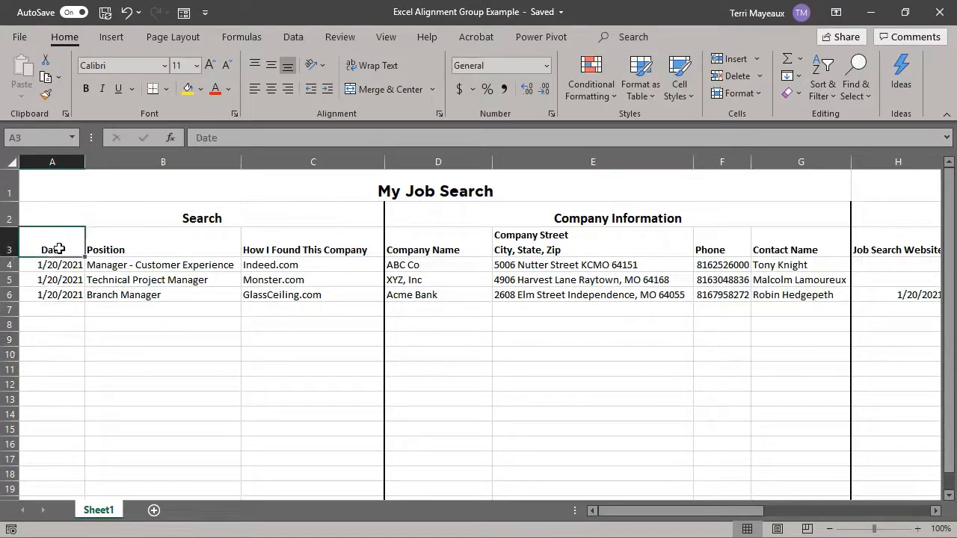
left_click(288, 89)
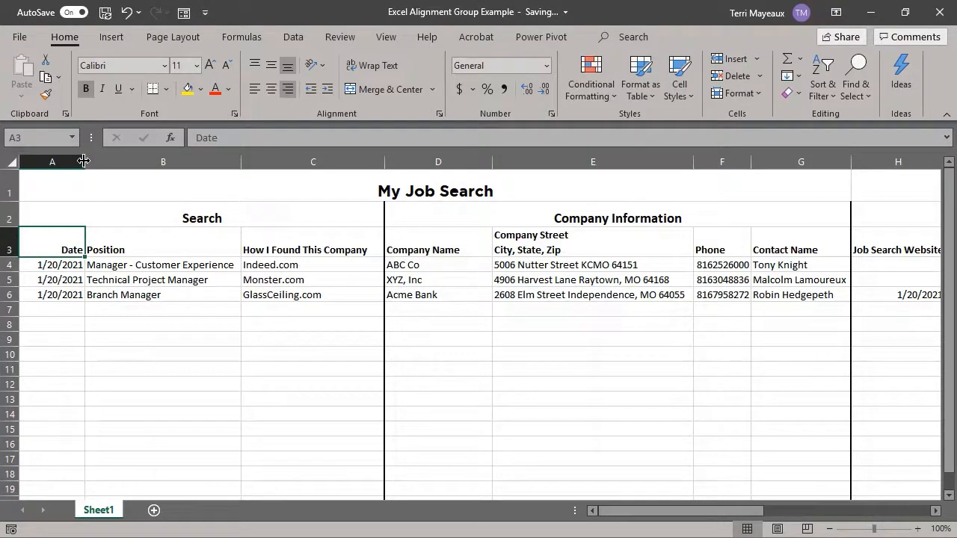
left_click_drag(84, 160, 73, 160)
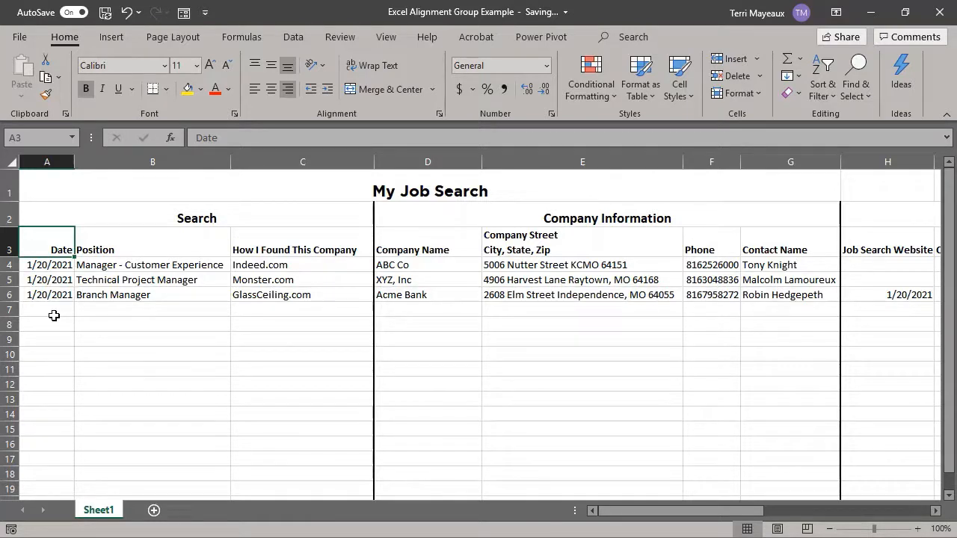
Step: Center the Position, Company Street / City, State, Zip and Phone column headings in B3, E3 and F3
left_click(127, 247)
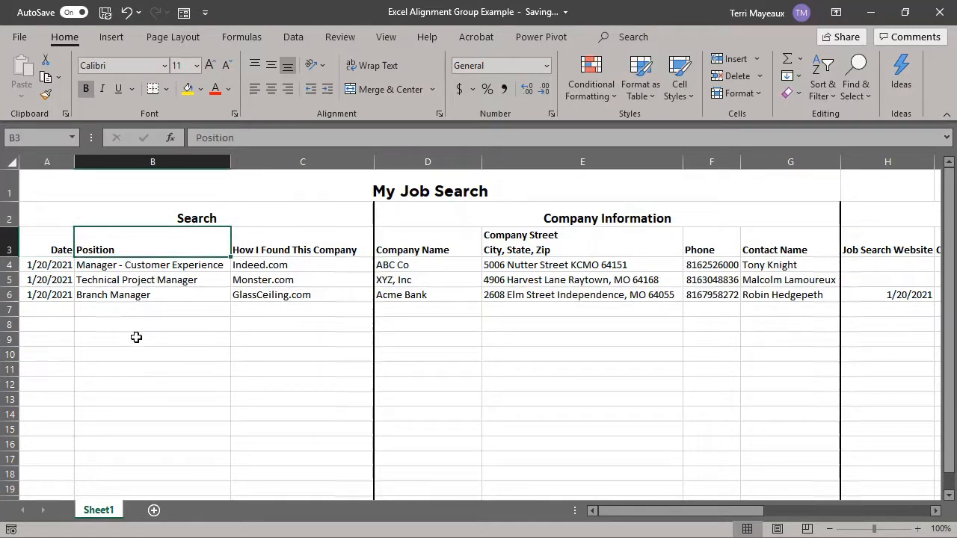
left_click(271, 89)
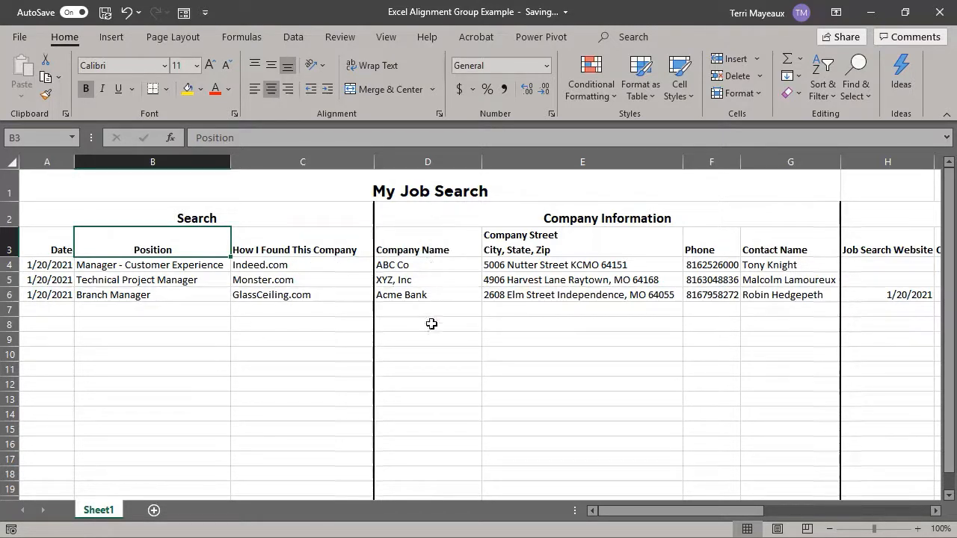
left_click(575, 245)
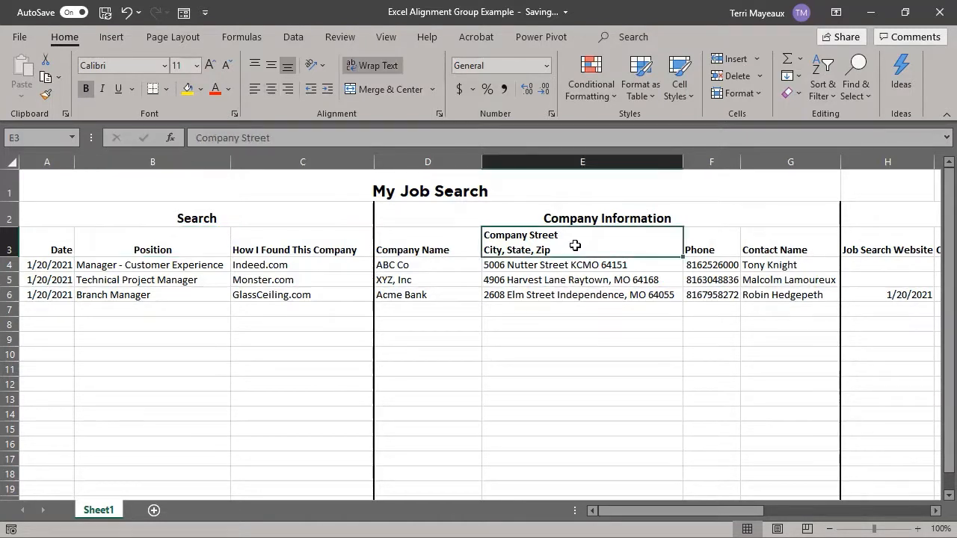
left_click(272, 89)
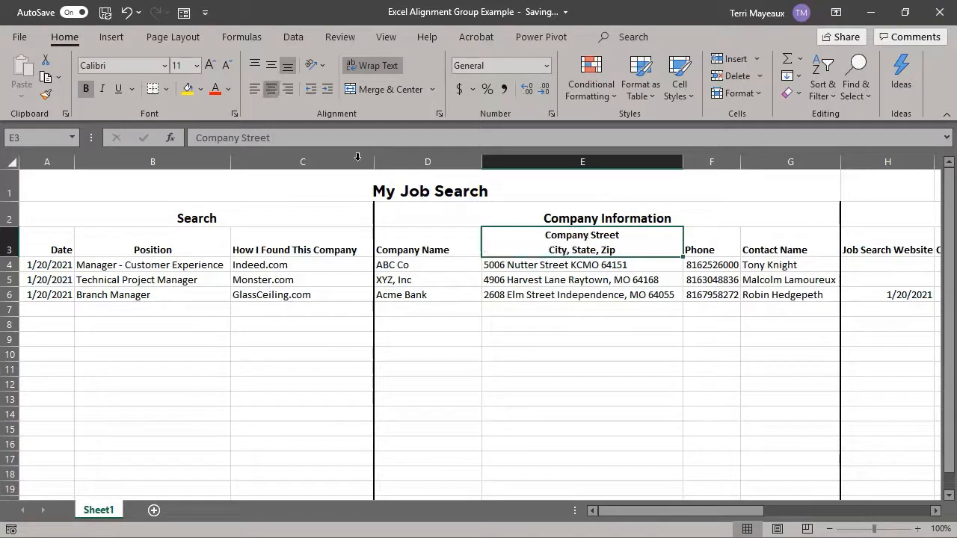
left_click(711, 247)
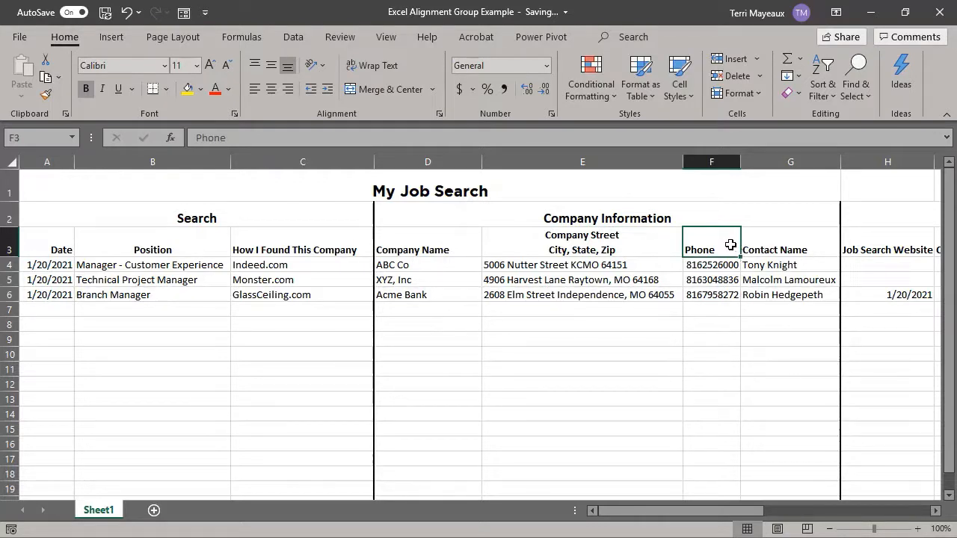
left_click(271, 89)
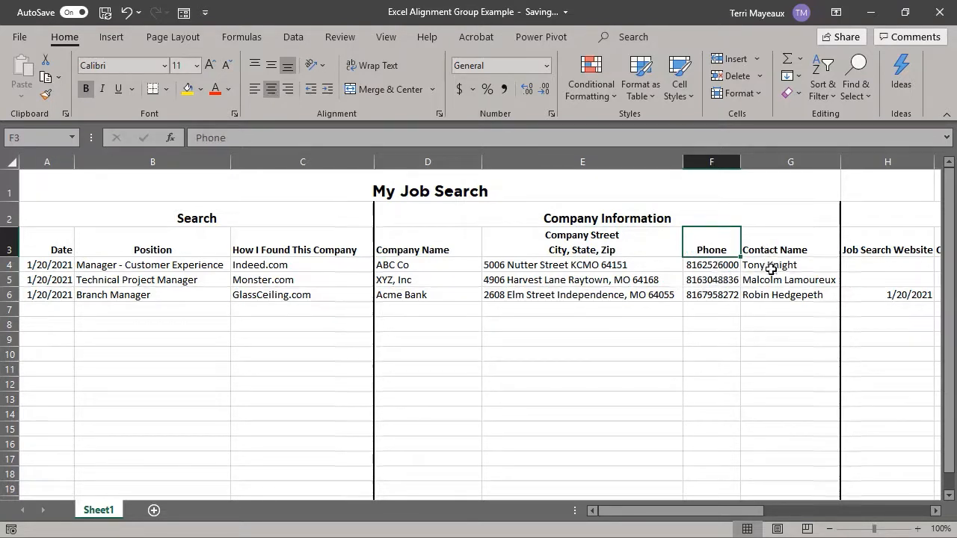
Step: Left-align the Employment Agency / Website heading in J3 after trying center alignment
left_click(935, 511)
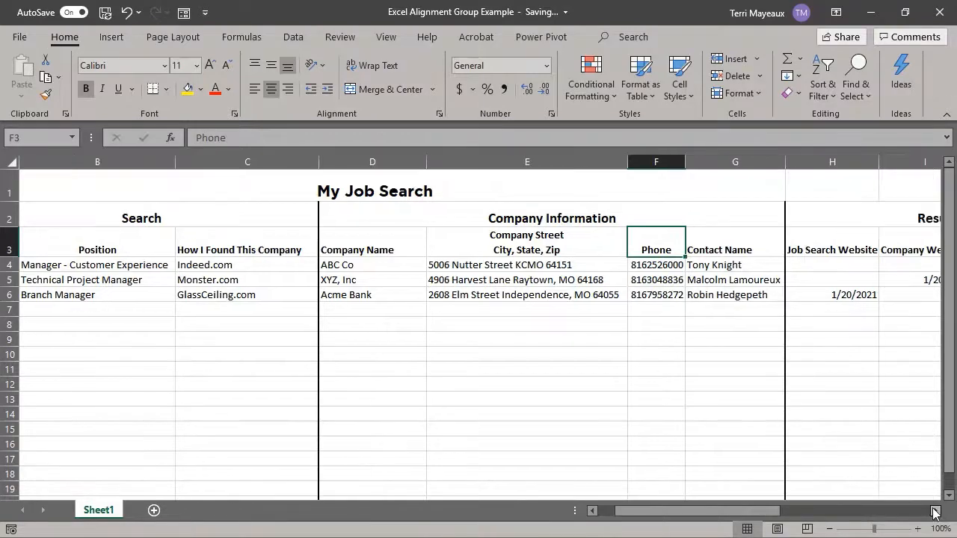
left_click(935, 510)
left_click(935, 511)
left_click(934, 510)
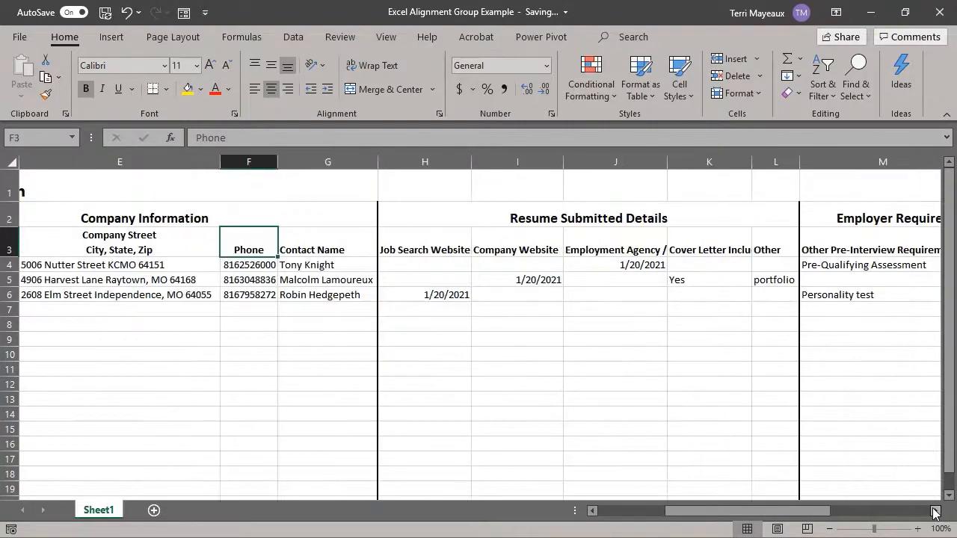
left_click(935, 511)
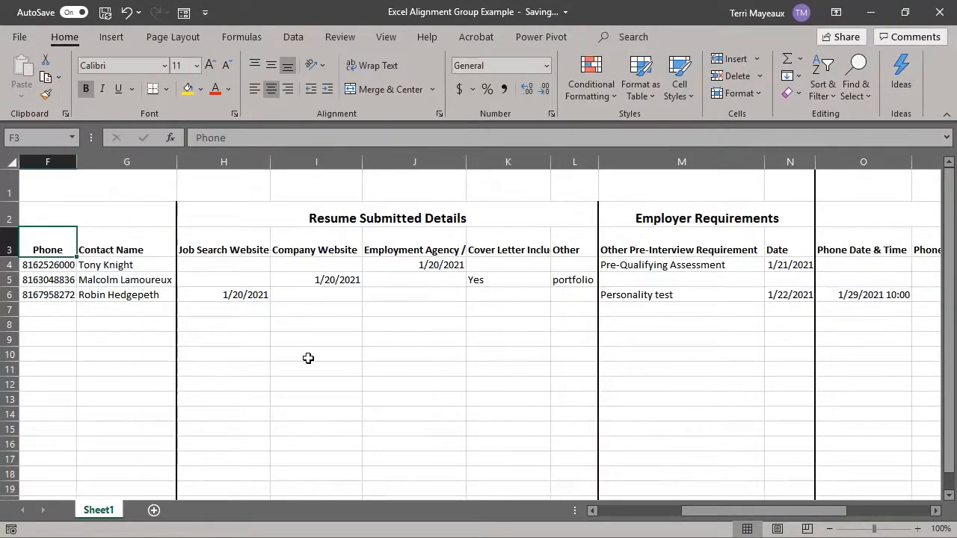
left_click(393, 247)
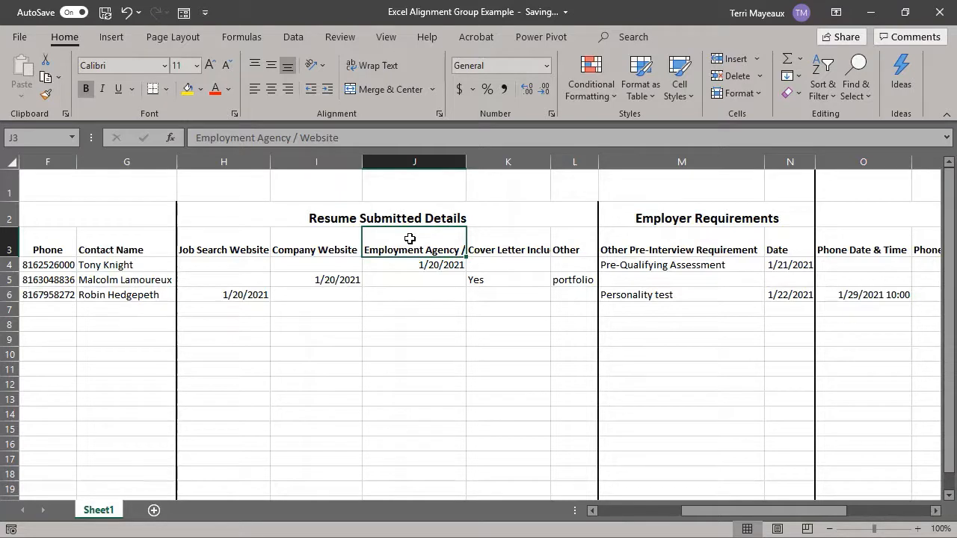
left_click(271, 91)
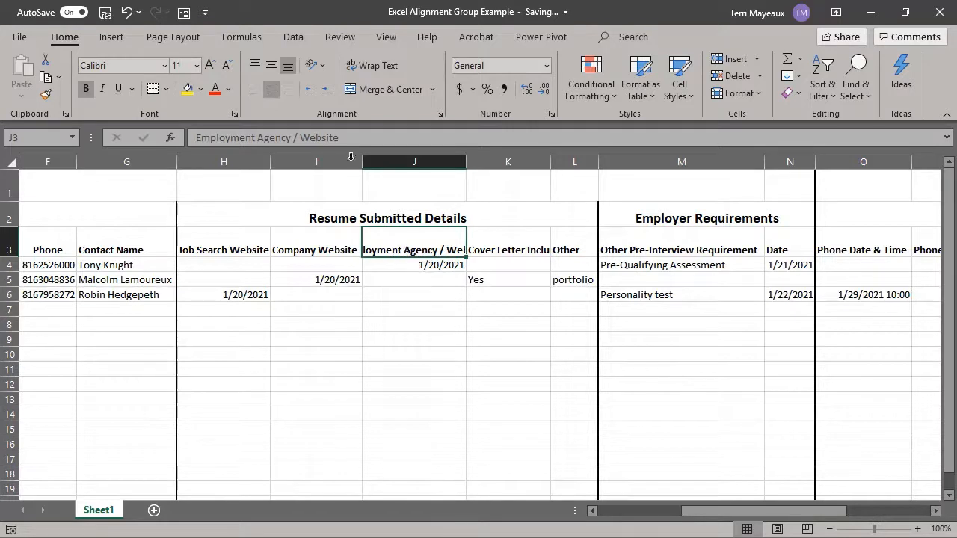
left_click(254, 91)
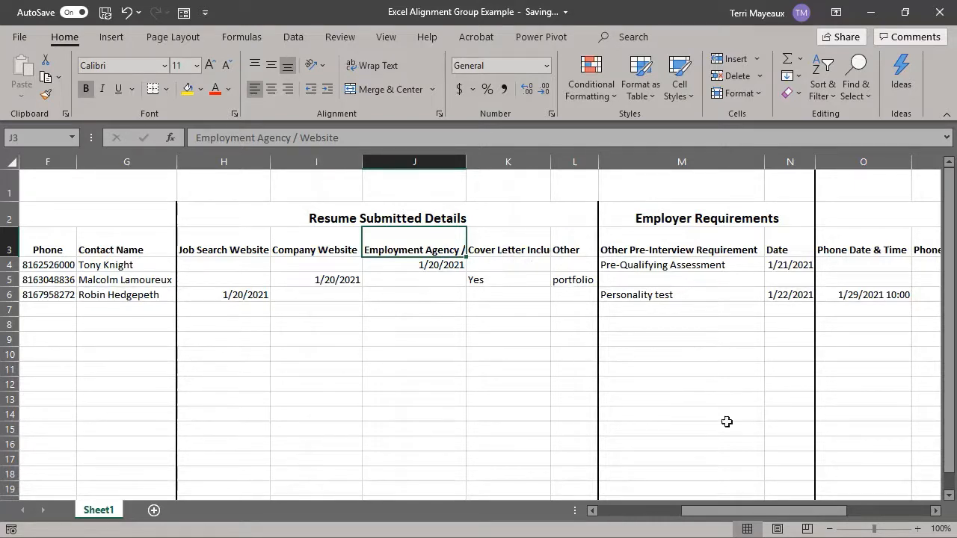
Step: Center the Date heading in N3 after trying right alignment
left_click(936, 513)
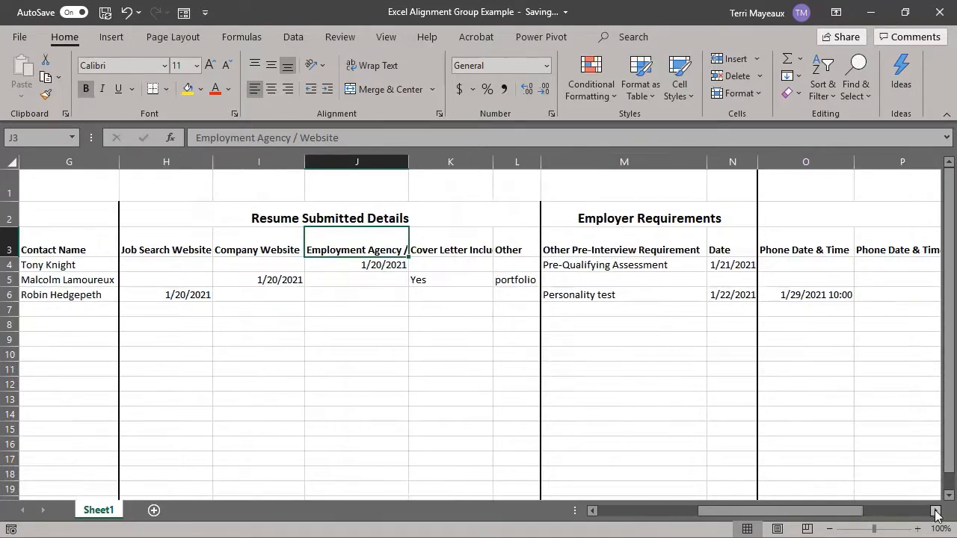
left_click(935, 513)
left_click(935, 514)
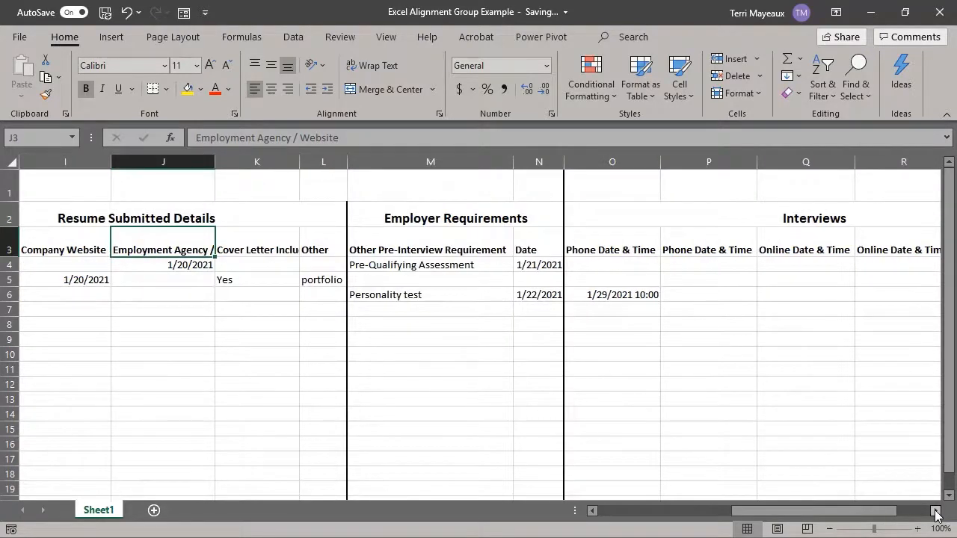
left_click(935, 513)
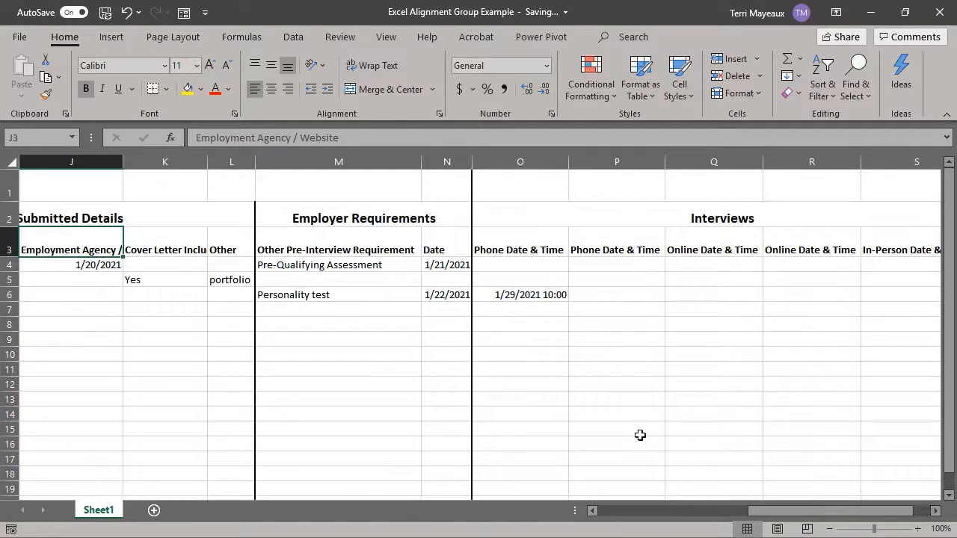
left_click(447, 250)
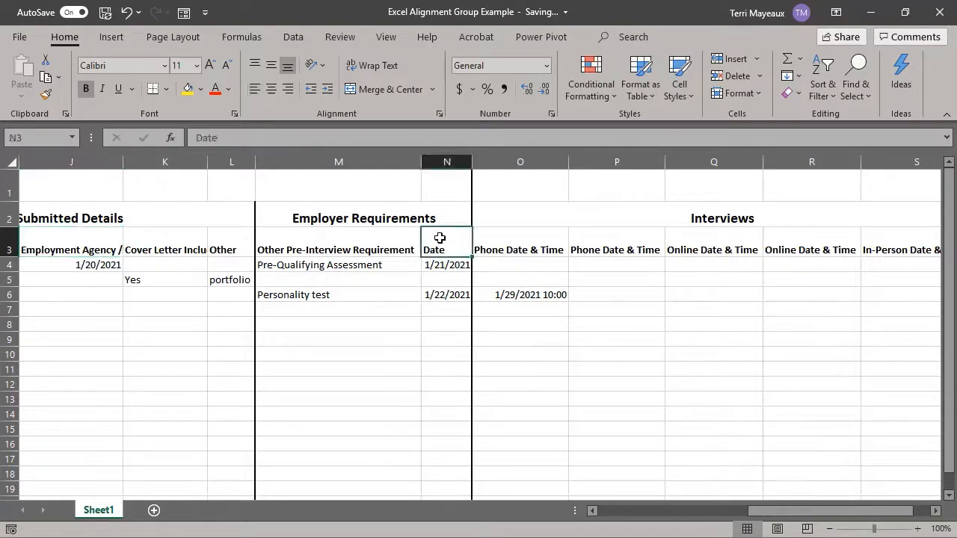
left_click(286, 89)
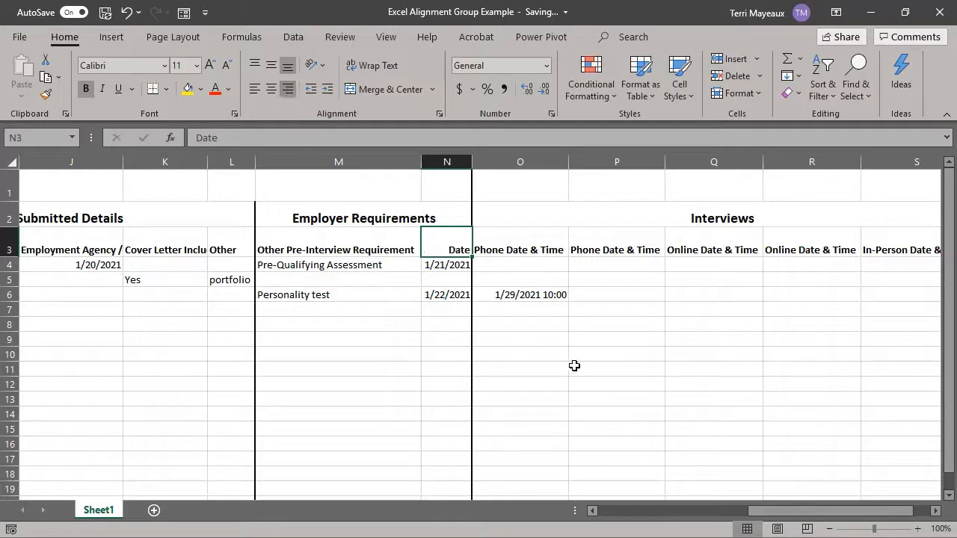
left_click(936, 511)
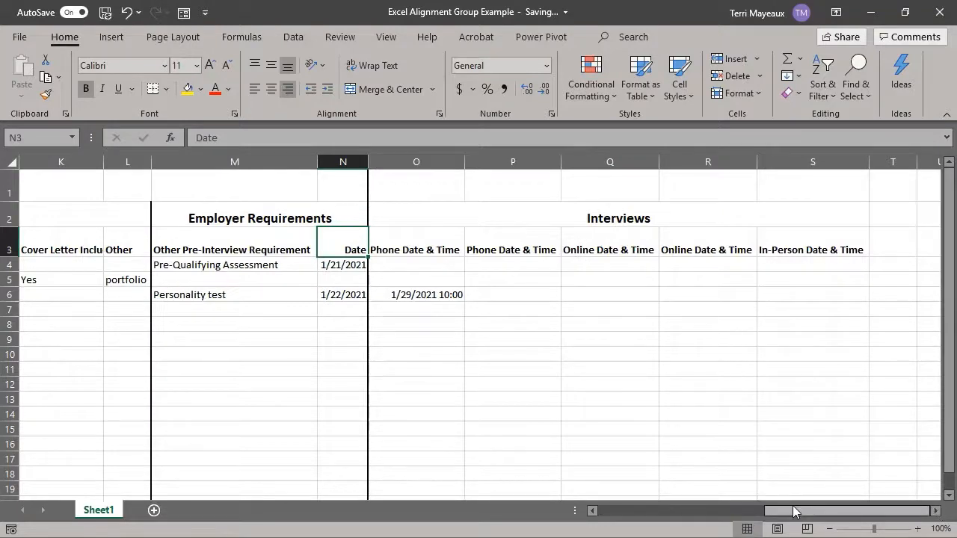
left_click_drag(794, 512, 725, 512)
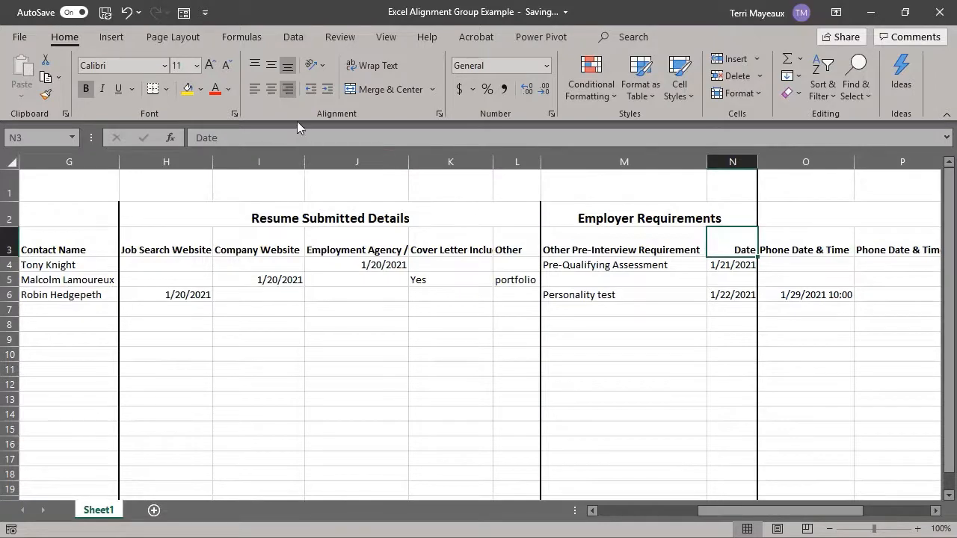
left_click(270, 89)
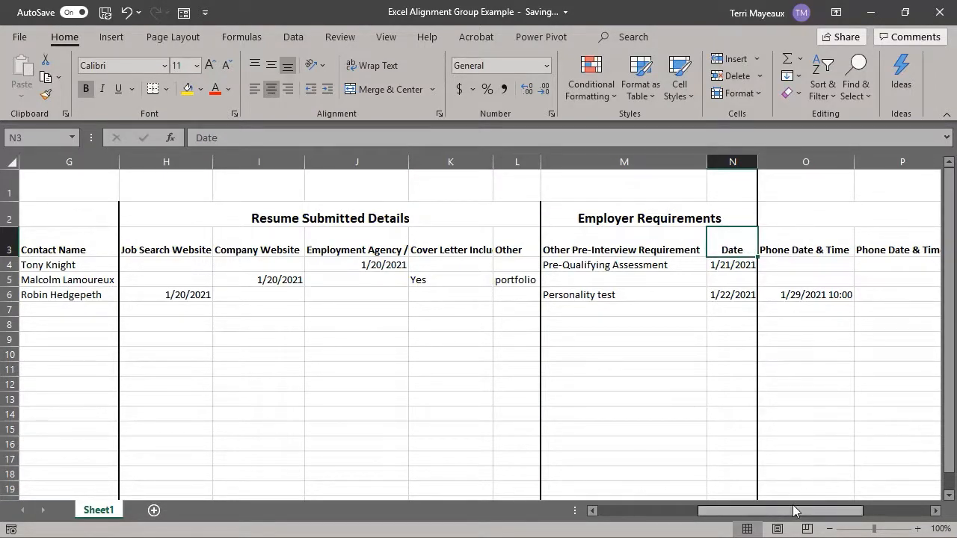
left_click_drag(794, 511, 675, 516)
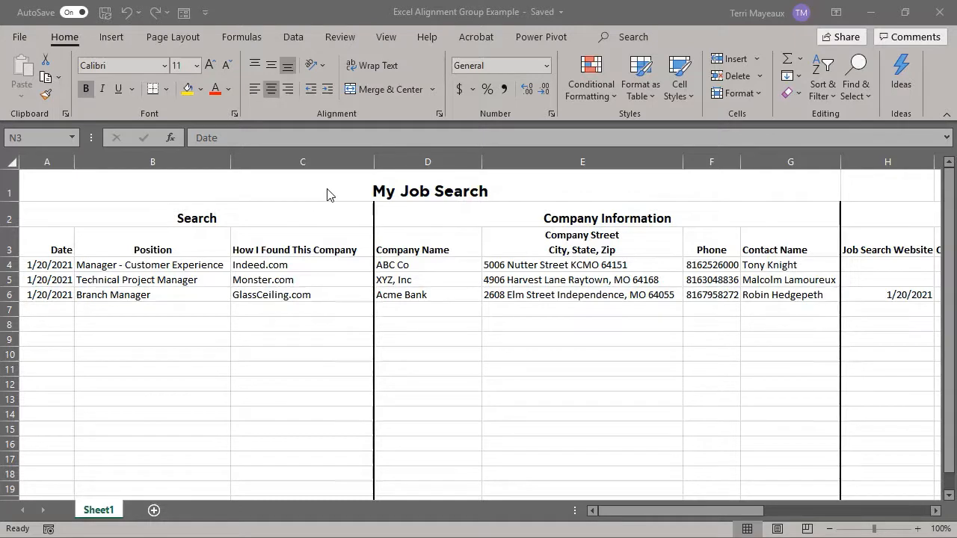
Step: Vertically align the merged My Job Search title to the middle after trying top alignment
left_click(374, 191)
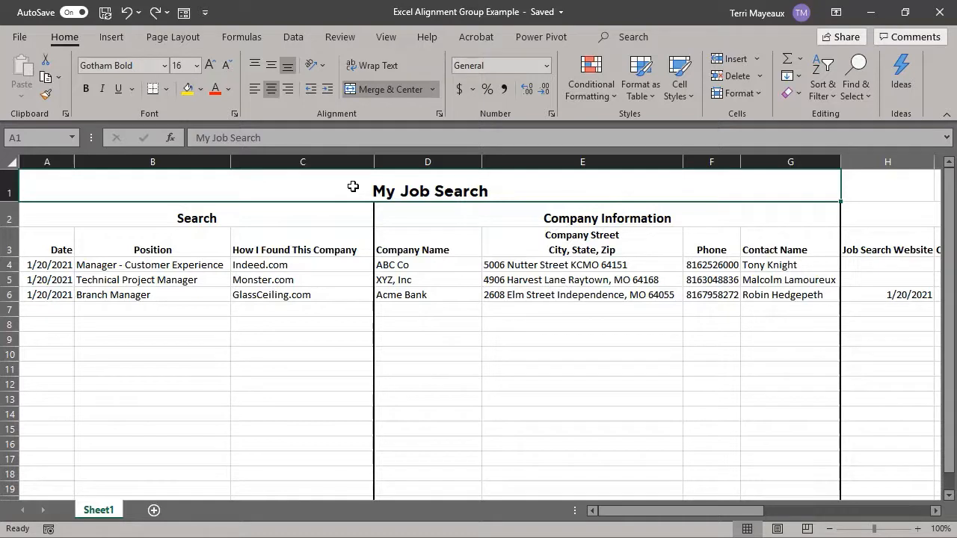
left_click(270, 66)
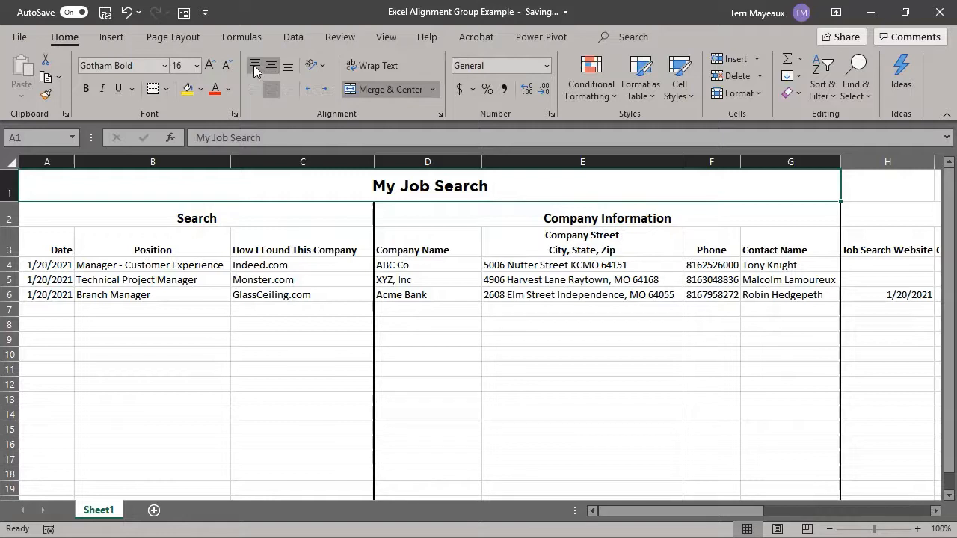
left_click(254, 65)
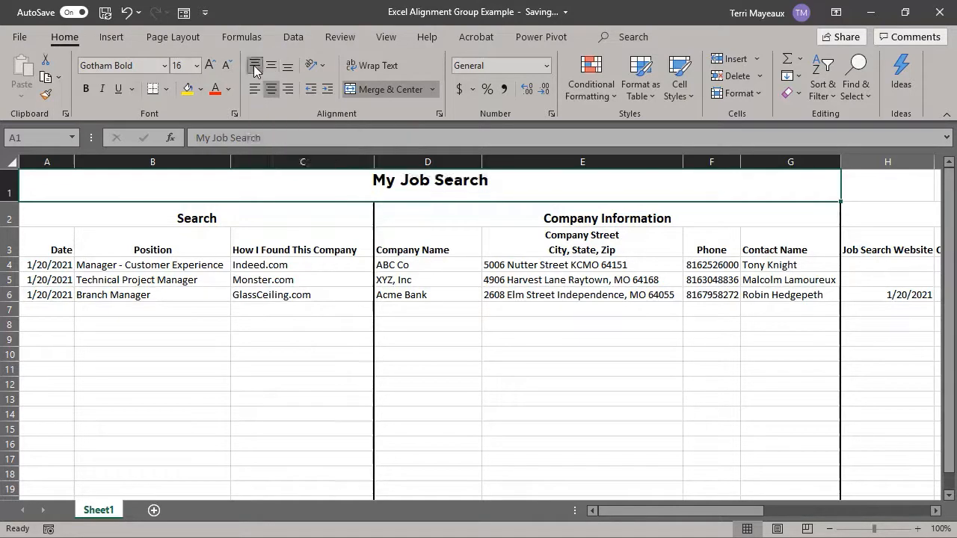
left_click(271, 68)
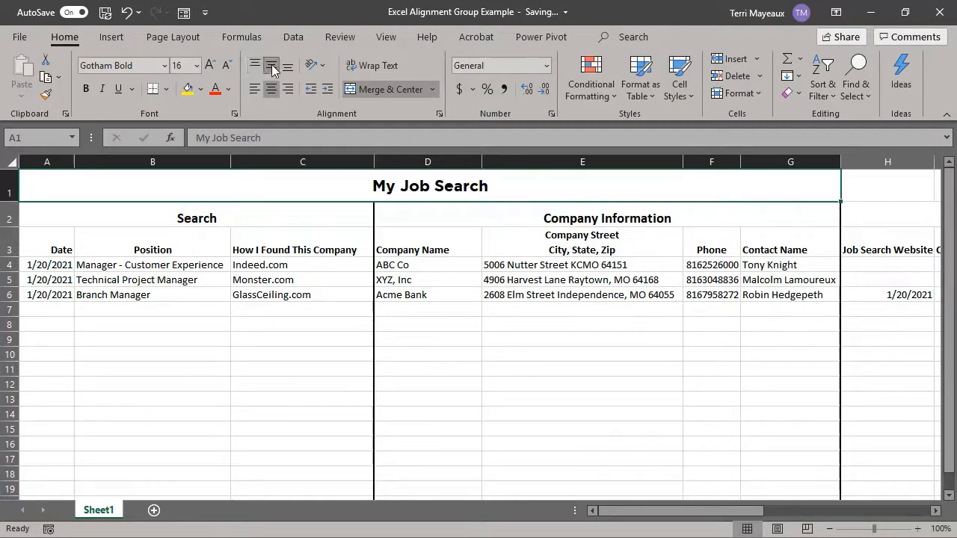
Step: Middle-align the row 2 section headings vertically, starting from Search across to Employer Requirements
left_click(328, 215)
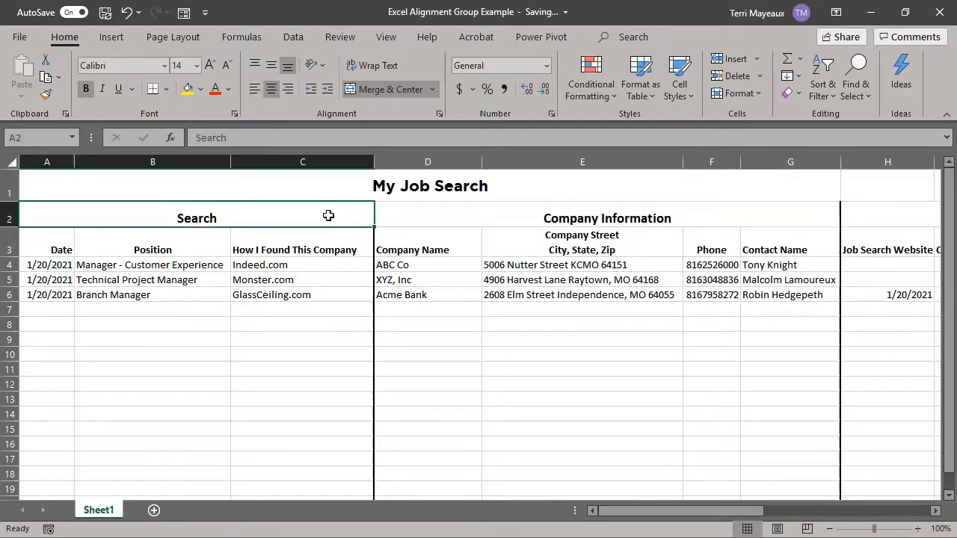
key("shift+Right")
key("shift+Right")
key("shift+Right")
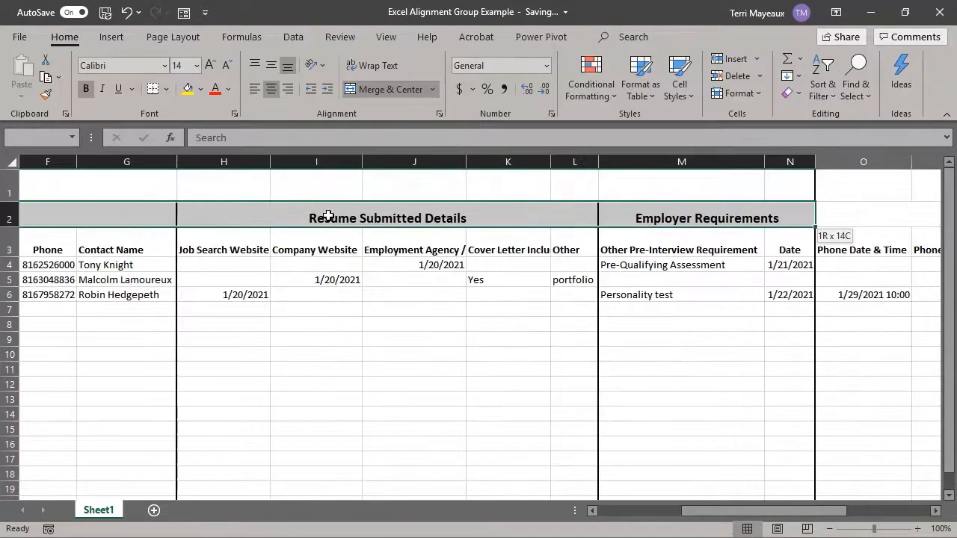
left_click(271, 67)
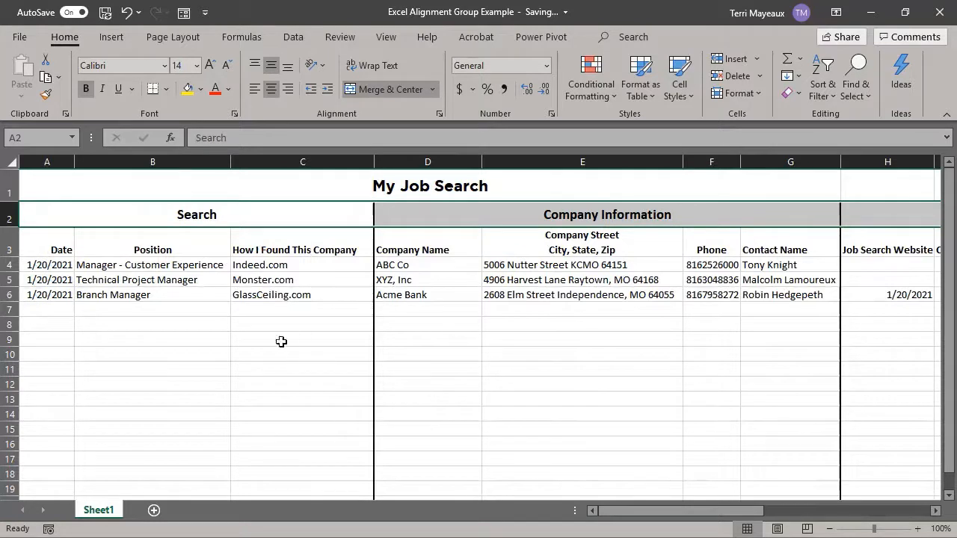
Step: Enter a short line of sample text in B9
left_click(122, 339)
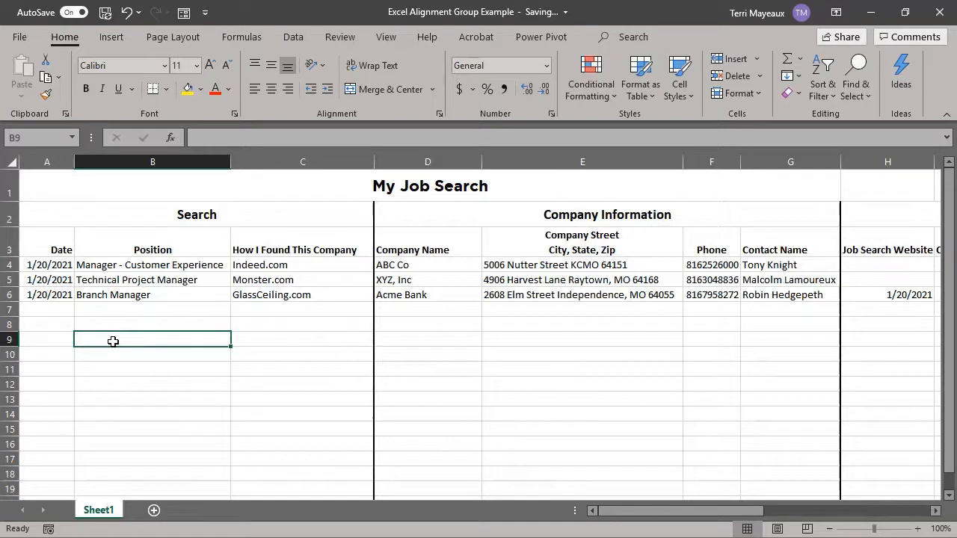
type("a;")
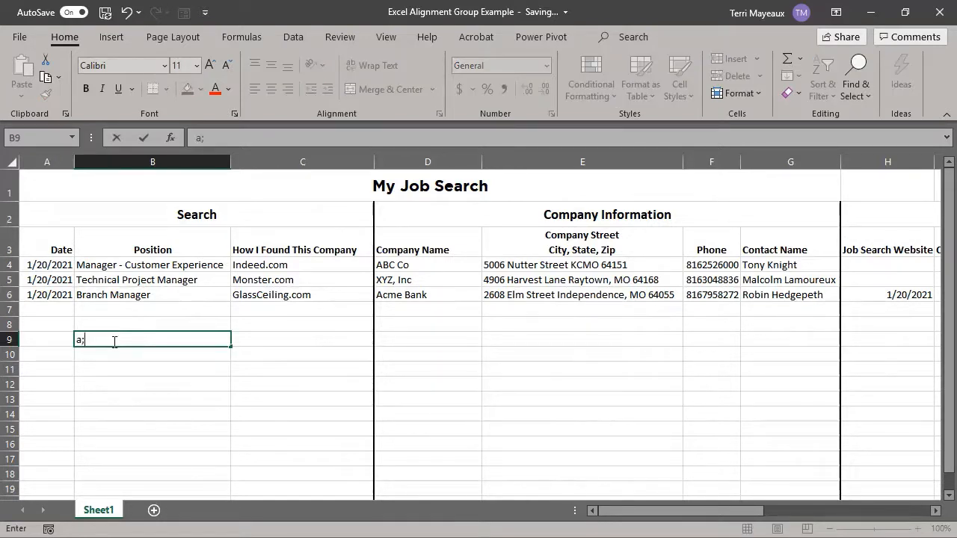
type("a;kkdf affasd f")
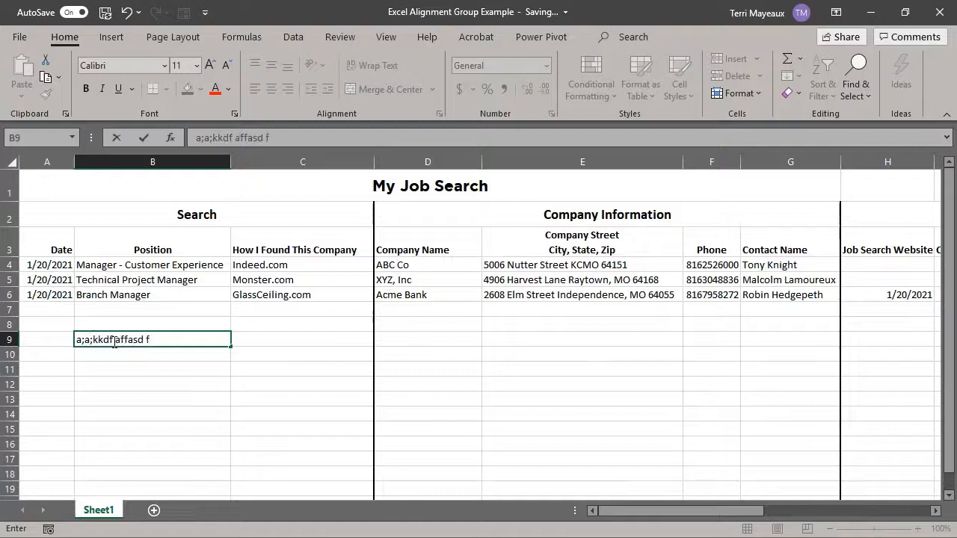
left_click(290, 338)
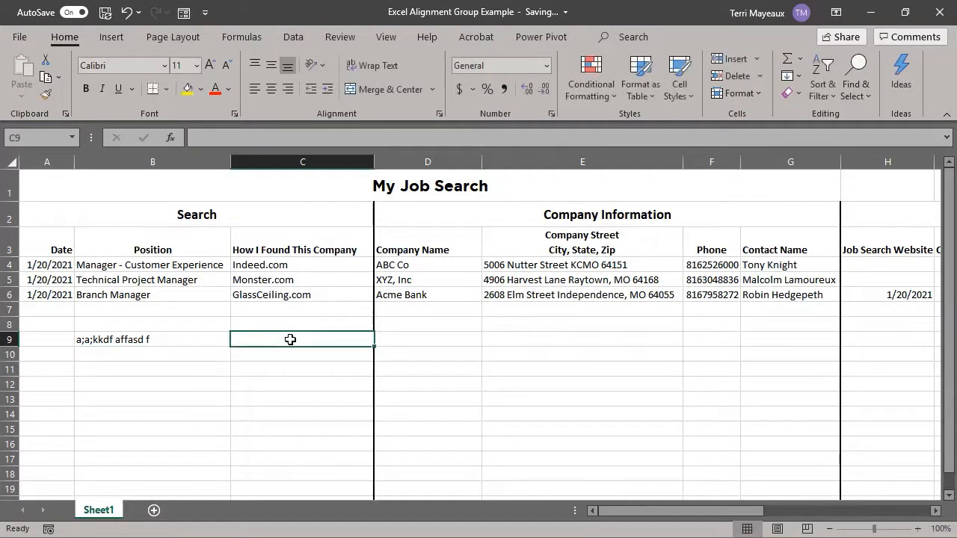
Step: Turn on Wrap Text for C9 and enter a long paragraph of sample text there
left_click(379, 64)
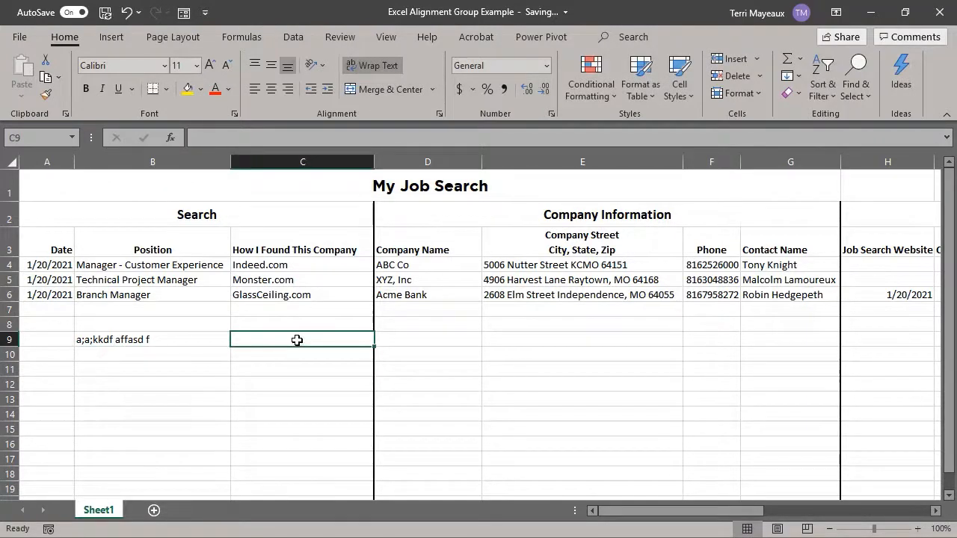
type("a;dfja fld sa;f ;afj f;")
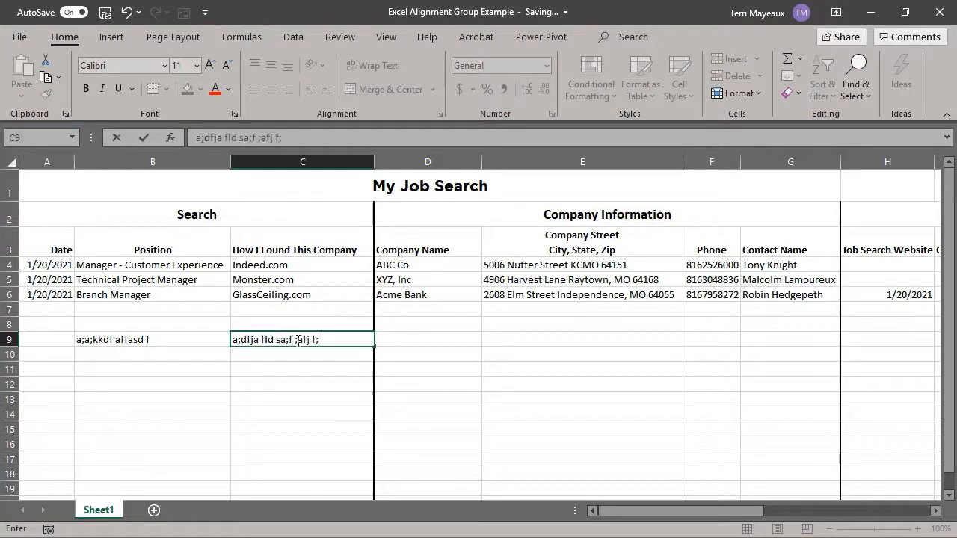
type("as ff;sfjlal fa;f jf lfl aklf l;lf")
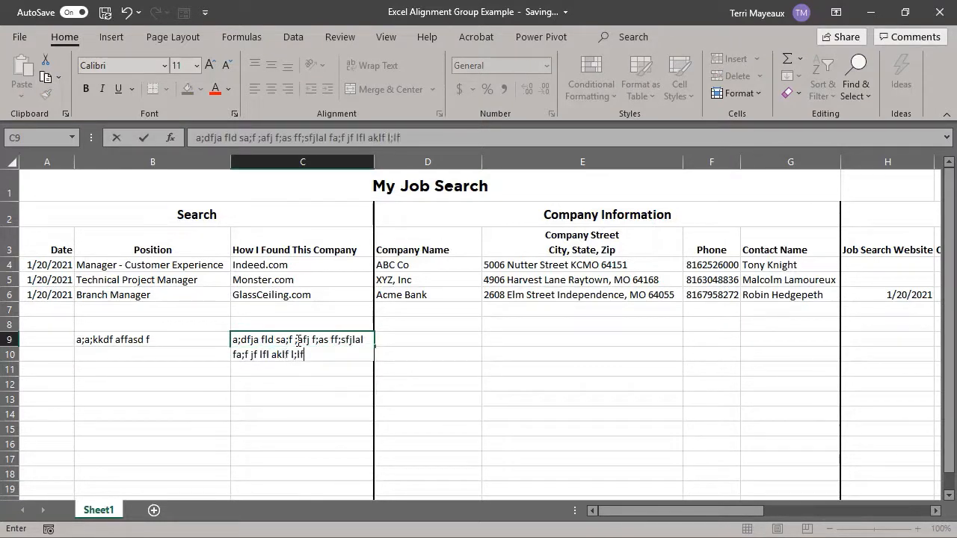
type("f a;lfd jaf alklkf aslf jalf jlsafj l")
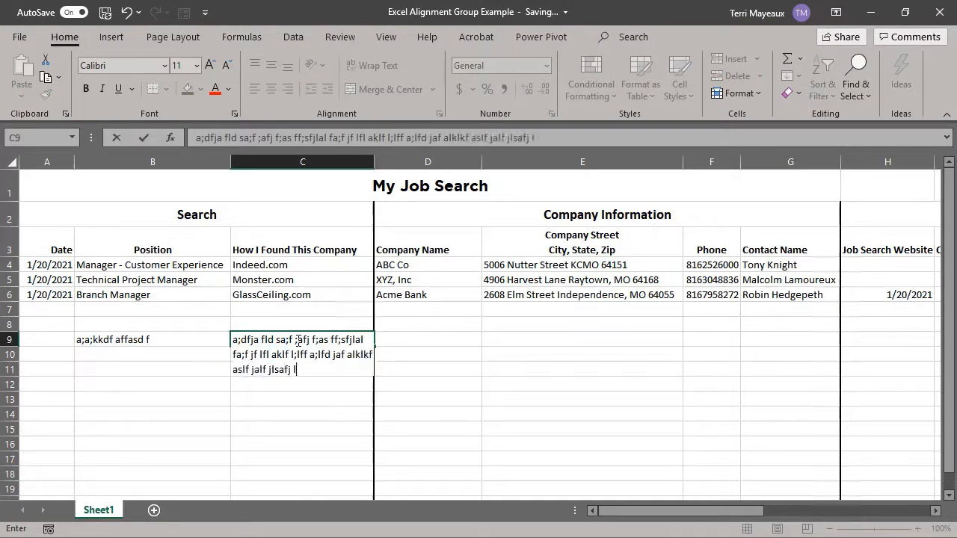
type("sa jflalsf l;lasf jadslf alljf afdjd alfdjjaldl")
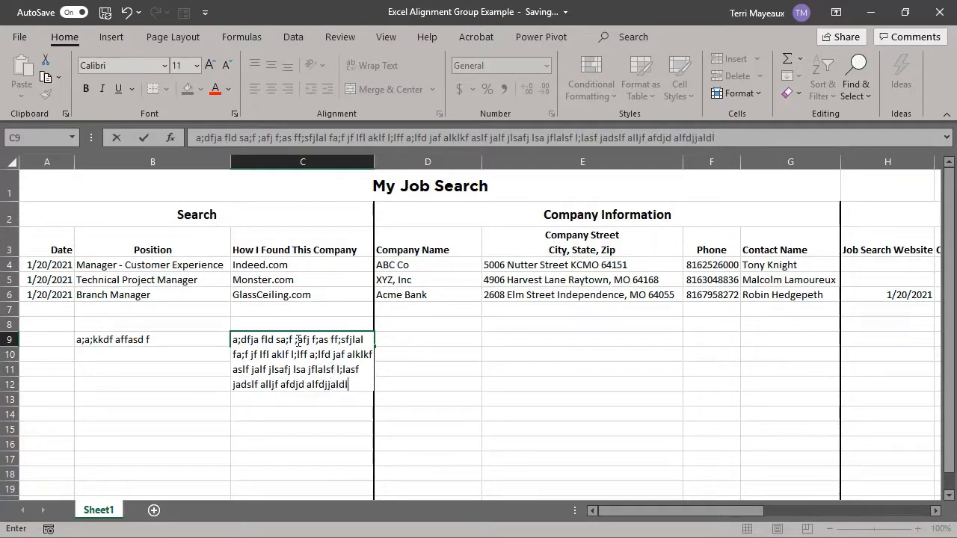
type("fjdafkjslsaljjflslkf lfdsllfjjdsdlfl dsf dsdl")
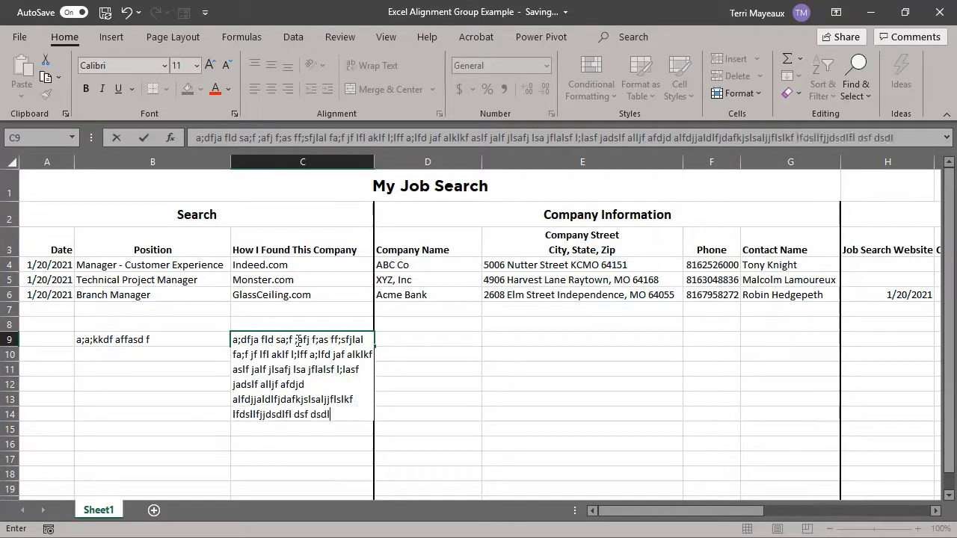
type("f dsfj jdsfladsdfljdsfjslfjaf j")
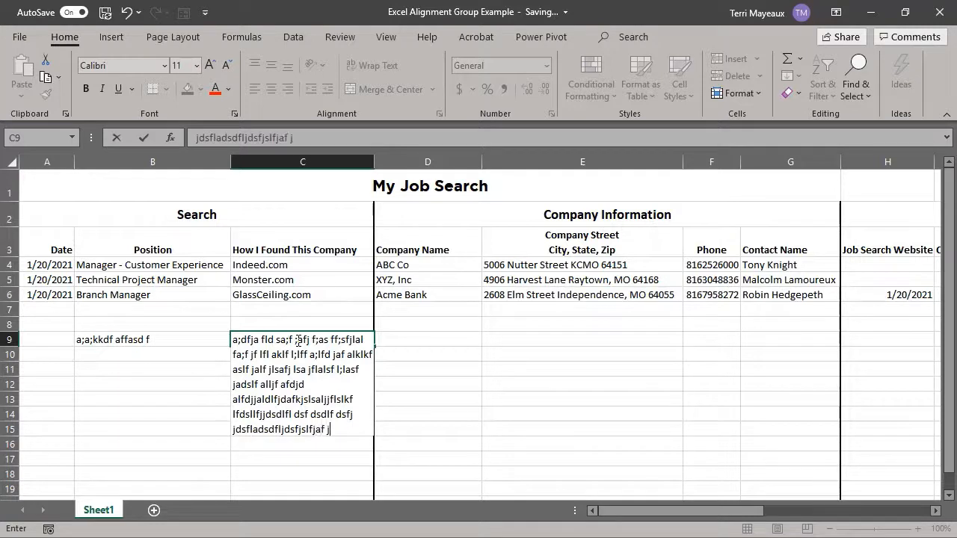
type(" fsa fjlj falsdf dslfj")
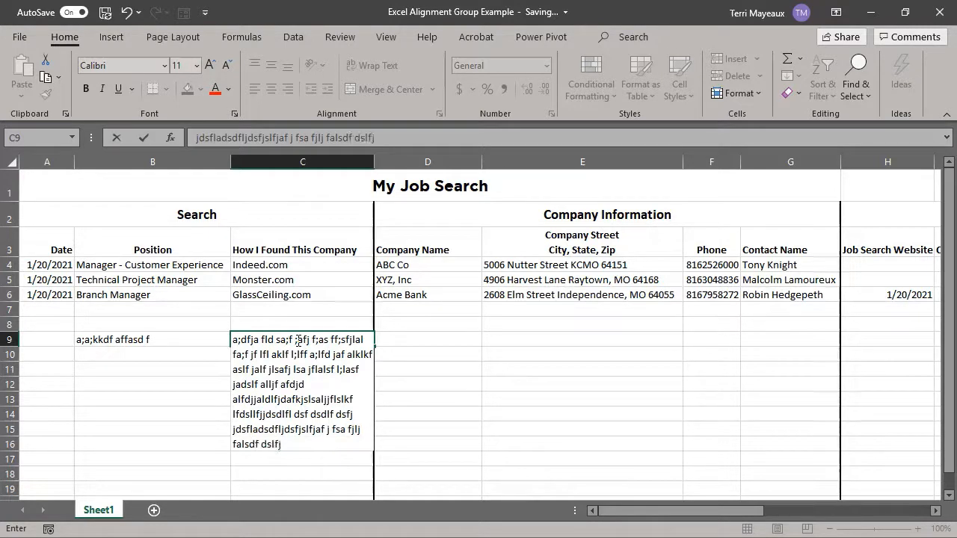
key("Return")
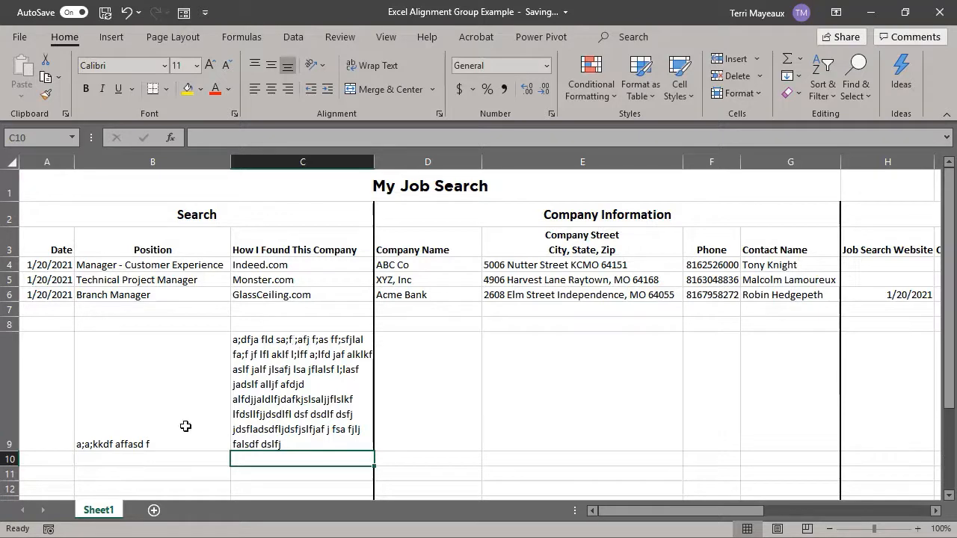
Step: Enter a short line of sample text in B8
left_click(112, 441)
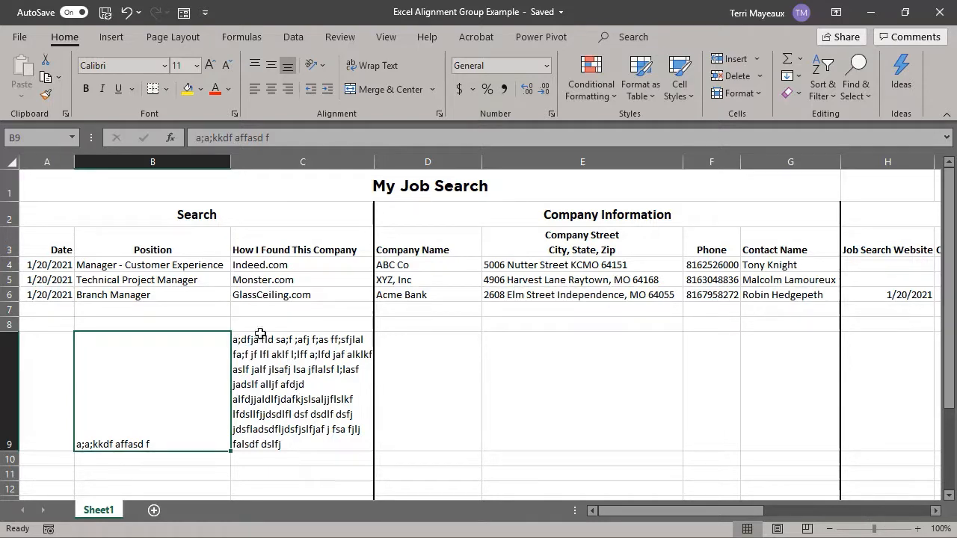
left_click(149, 325)
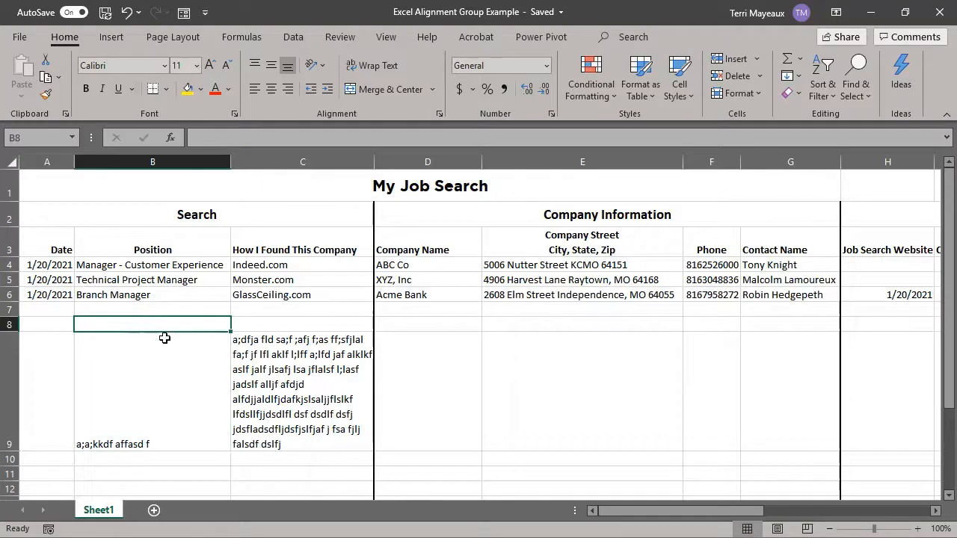
type("a;dsk faflja")
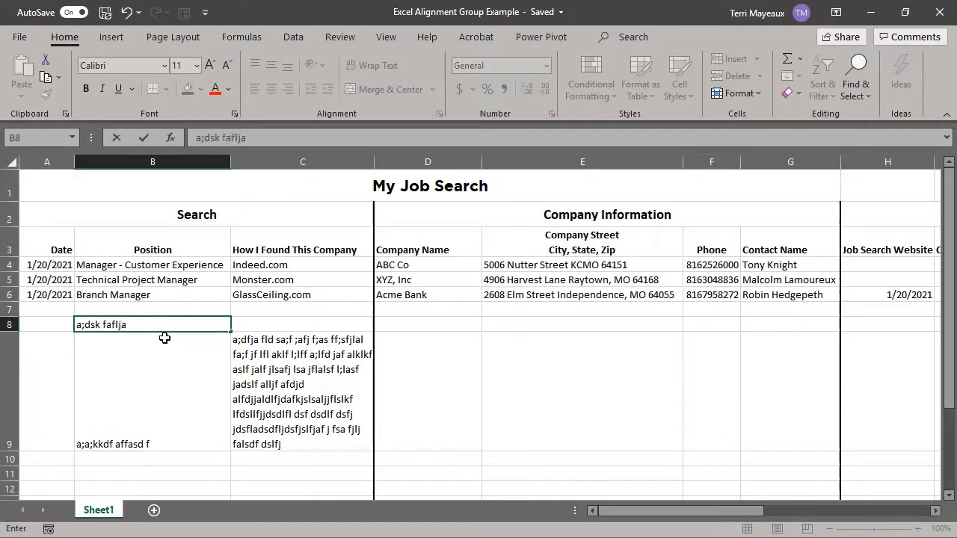
left_click(246, 327)
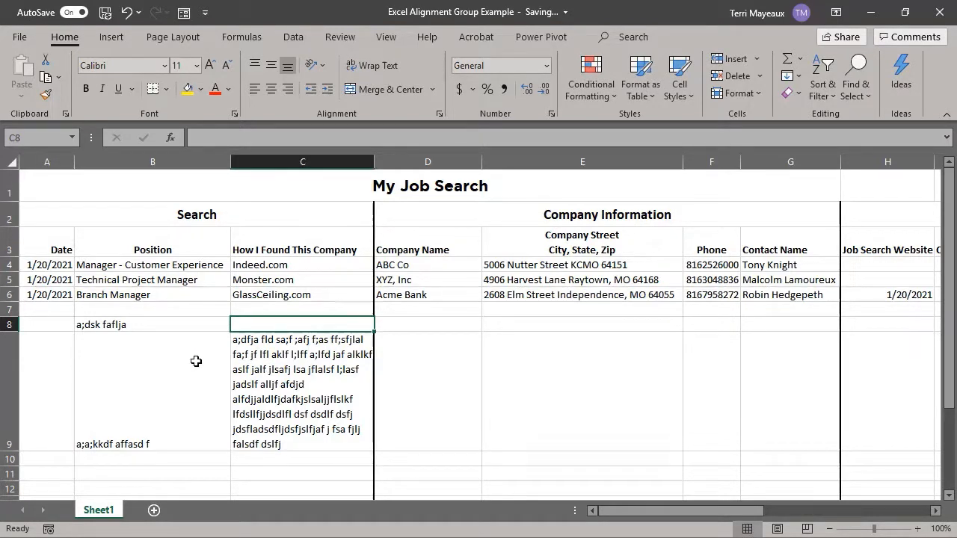
Step: Top-align the sample text in B9 and C9
left_click_drag(195, 361, 267, 369)
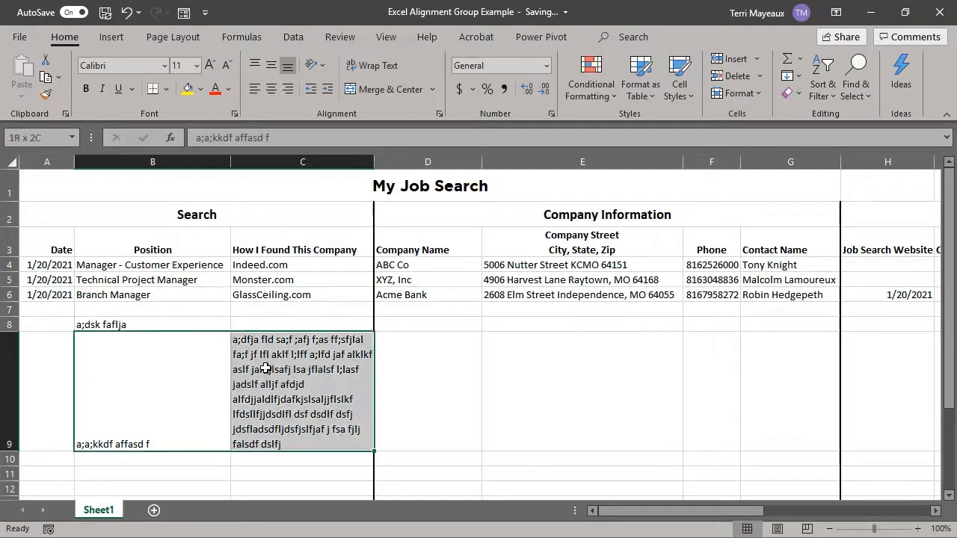
left_click(254, 65)
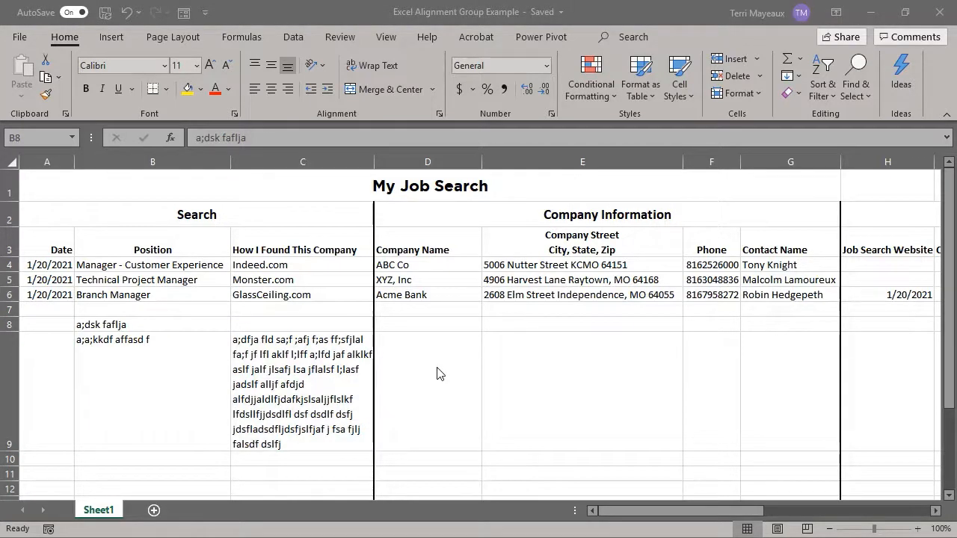
left_click(310, 365)
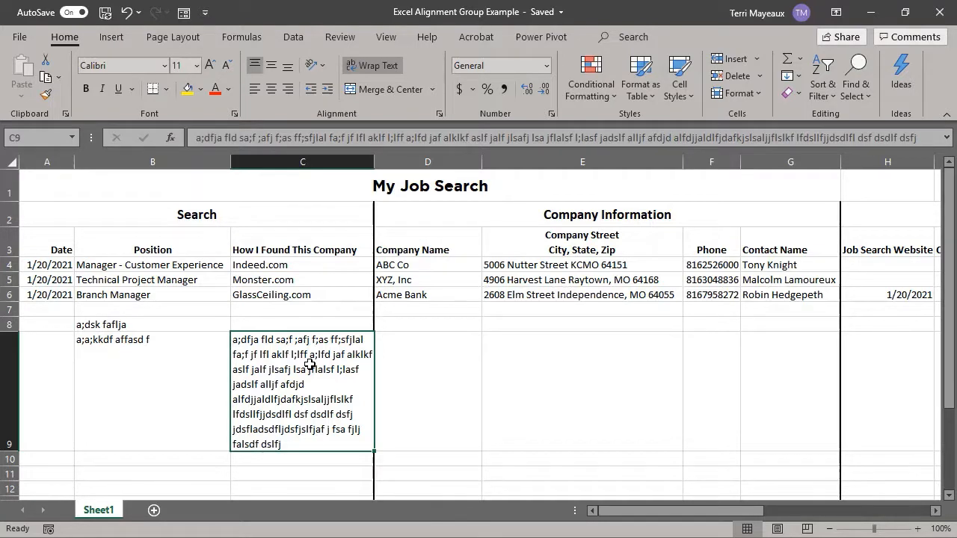
Step: Enter a long single line of sample text in D8
left_click(441, 325)
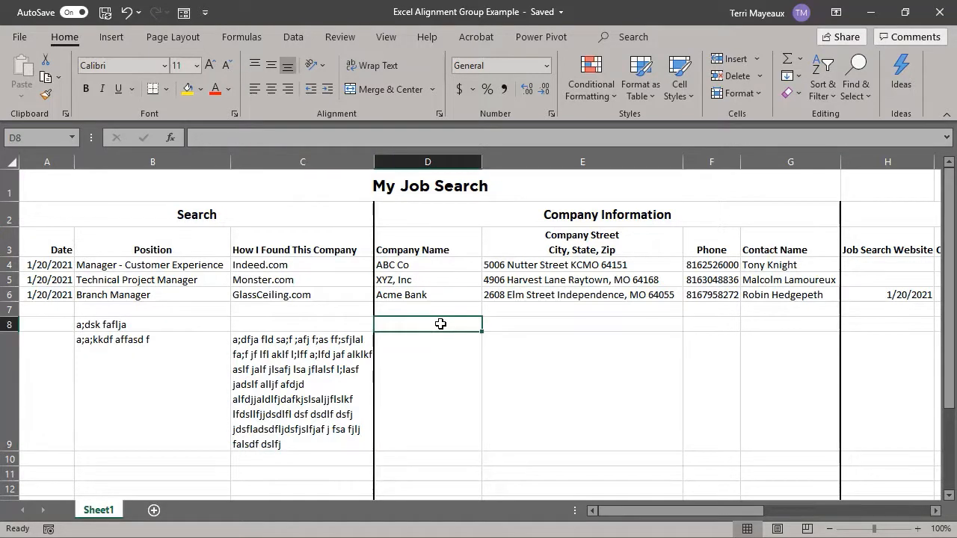
type("ald ;adf a;fl a;f l;f a;dfj af")
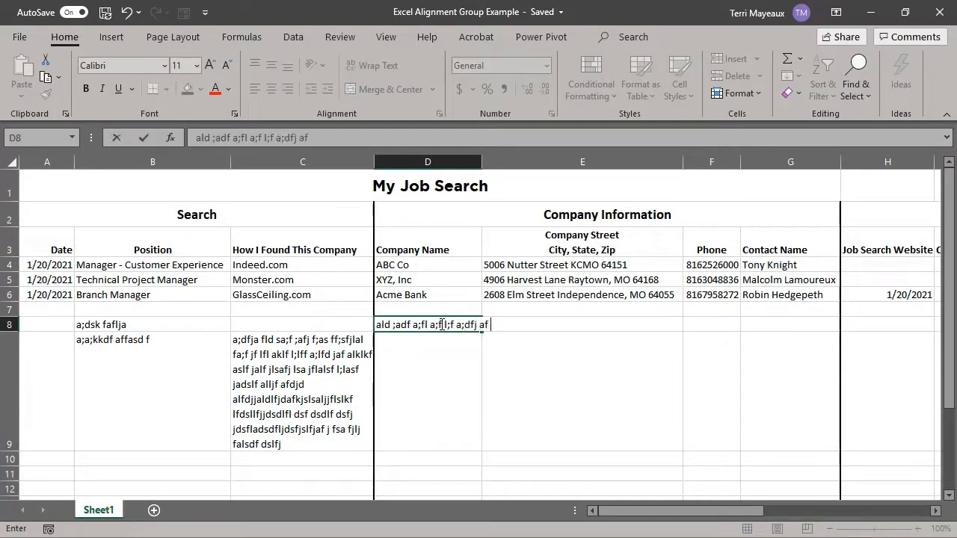
type(" l;l af alf sdd;af")
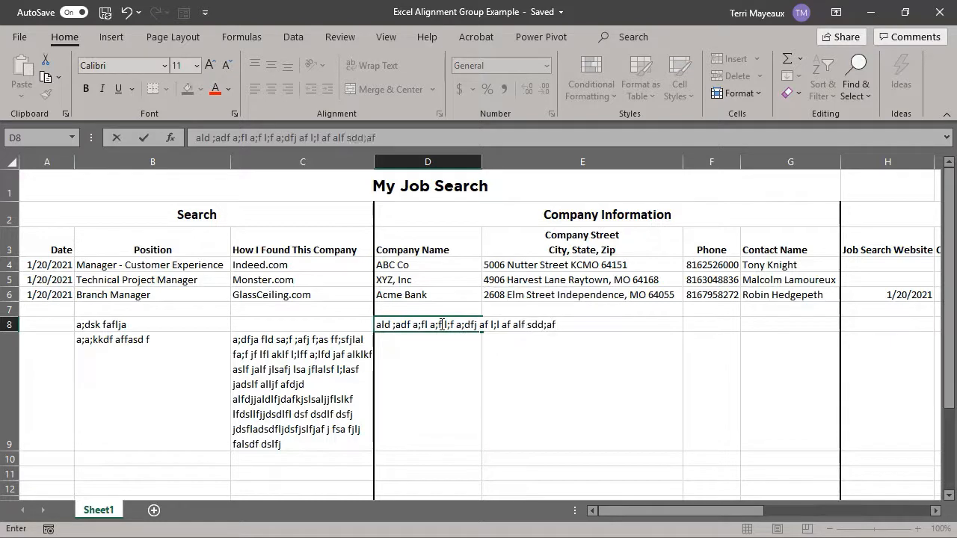
key("Return")
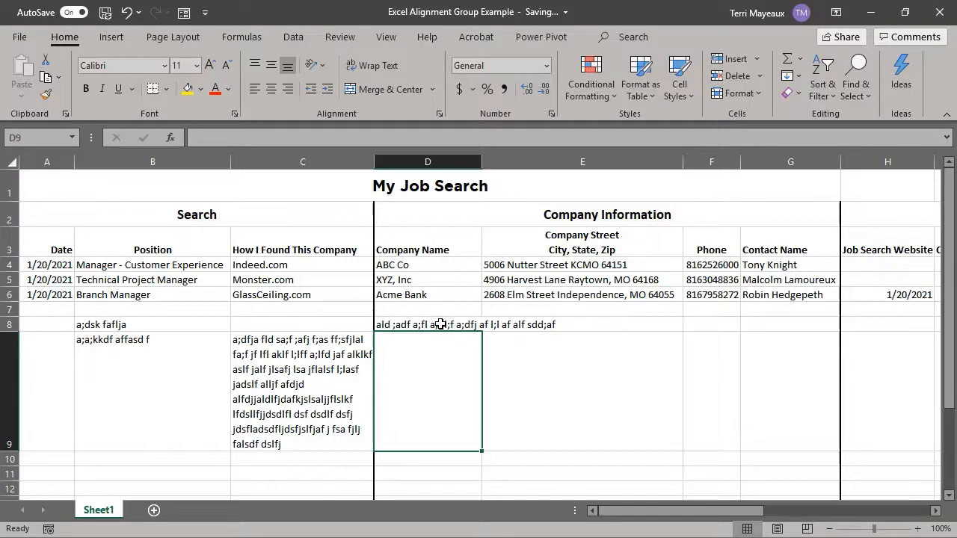
Step: Enter 123456 in E8 next to the long D8 text
left_click(441, 323)
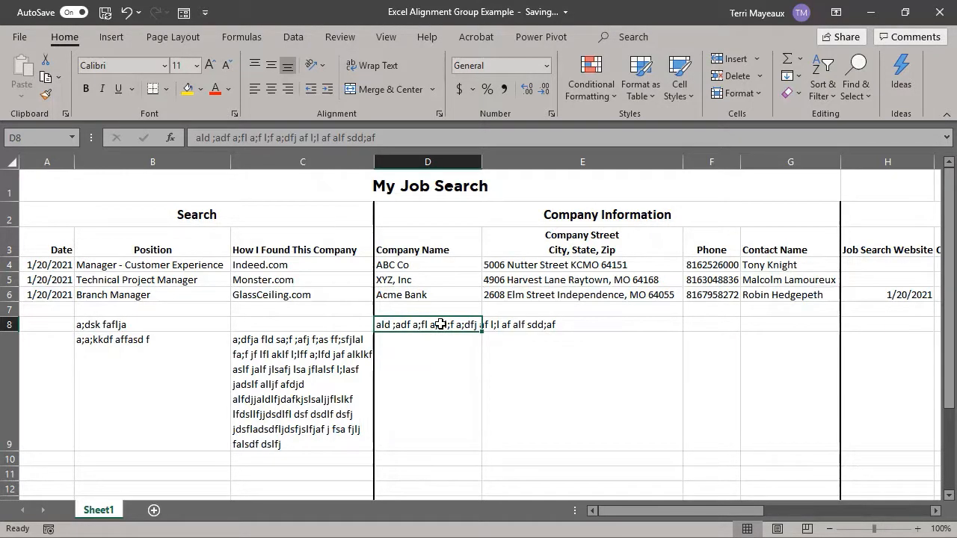
left_click(527, 325)
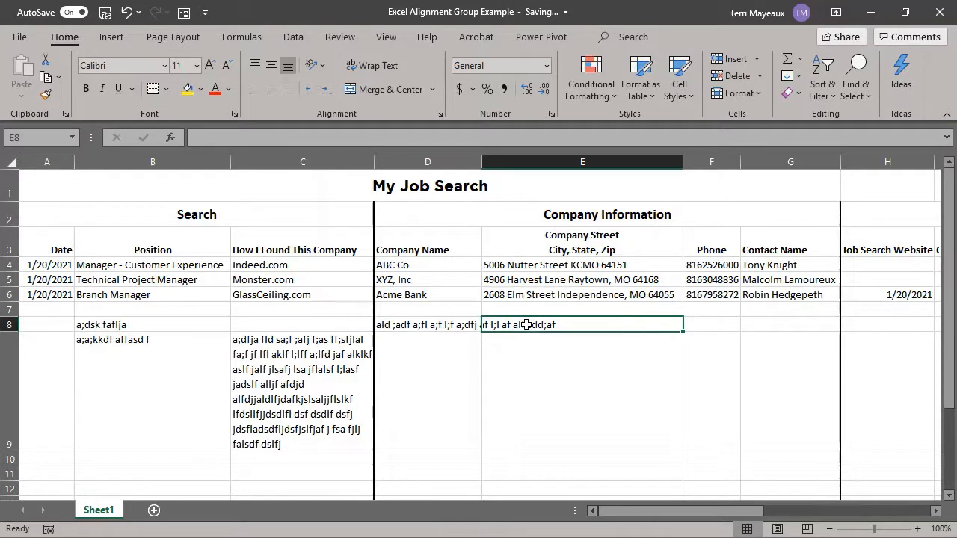
type("123456")
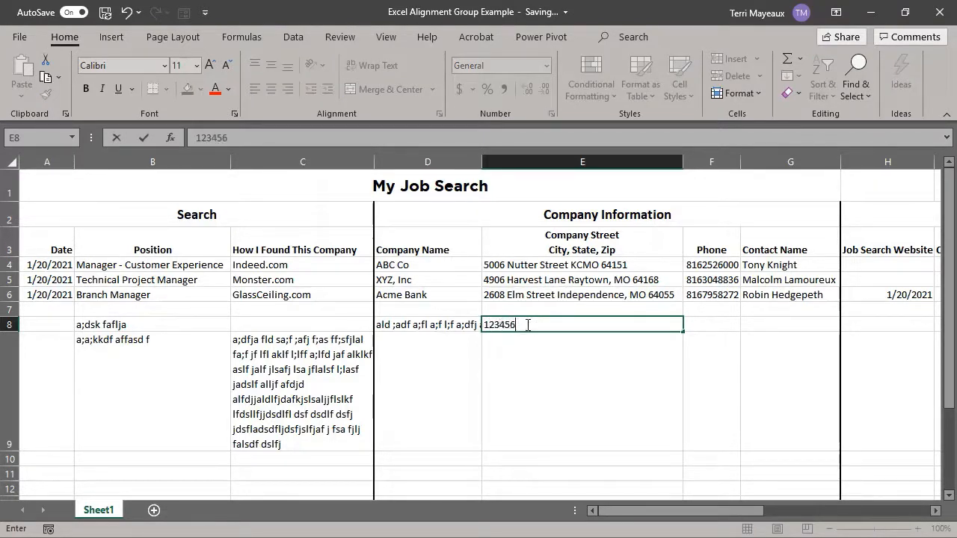
key("Return")
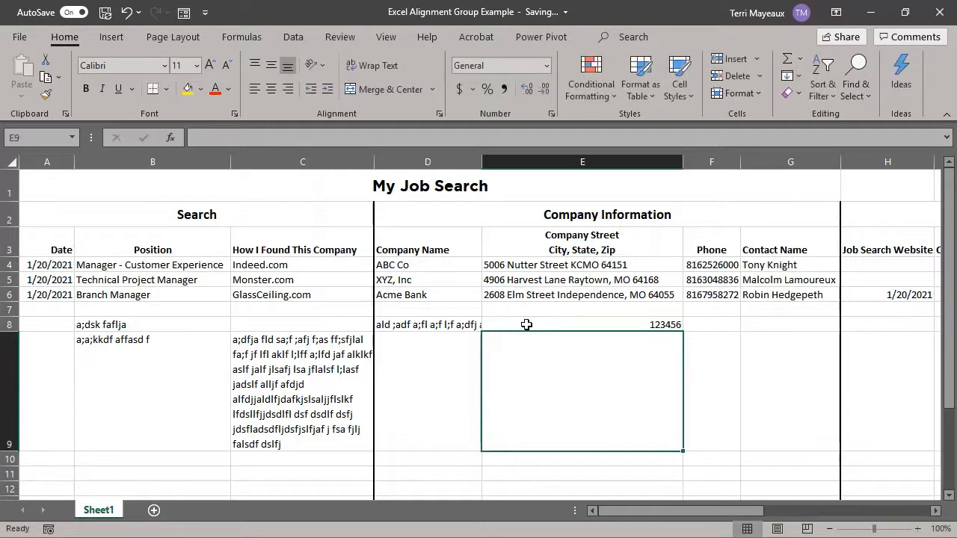
Step: Wrap the long sample text in D8
left_click(441, 326)
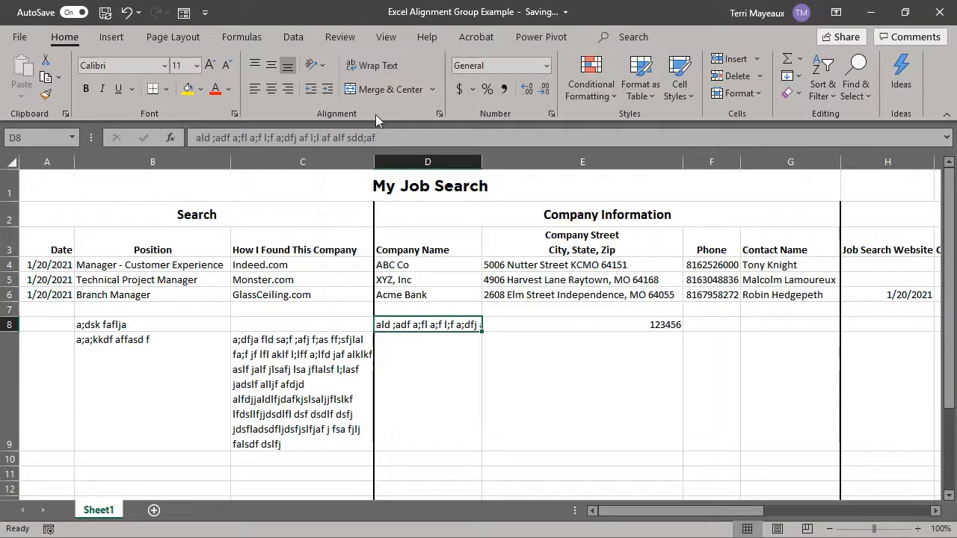
left_click(380, 66)
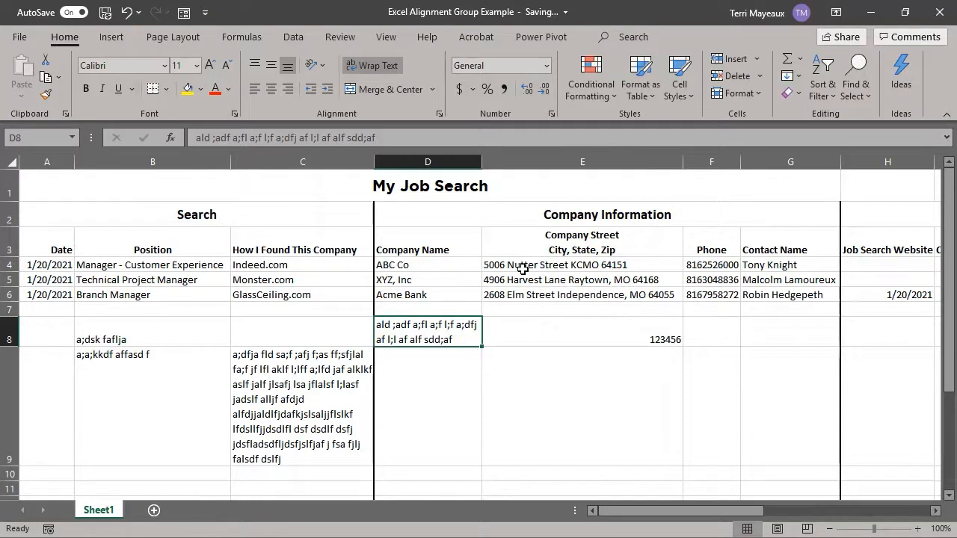
Step: Wrap the street addresses in E4:E6 and narrow column E to fit the street names
left_click_drag(522, 268, 513, 295)
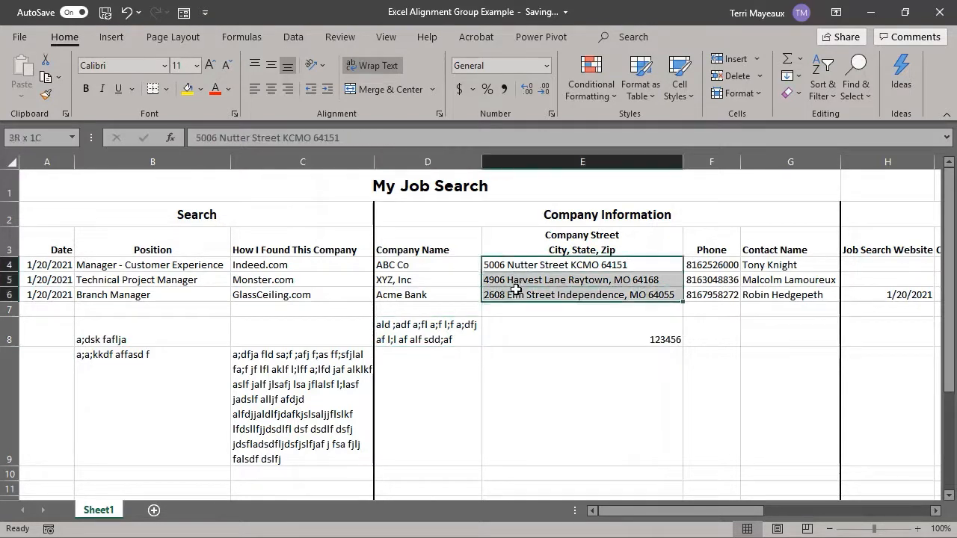
left_click(390, 68)
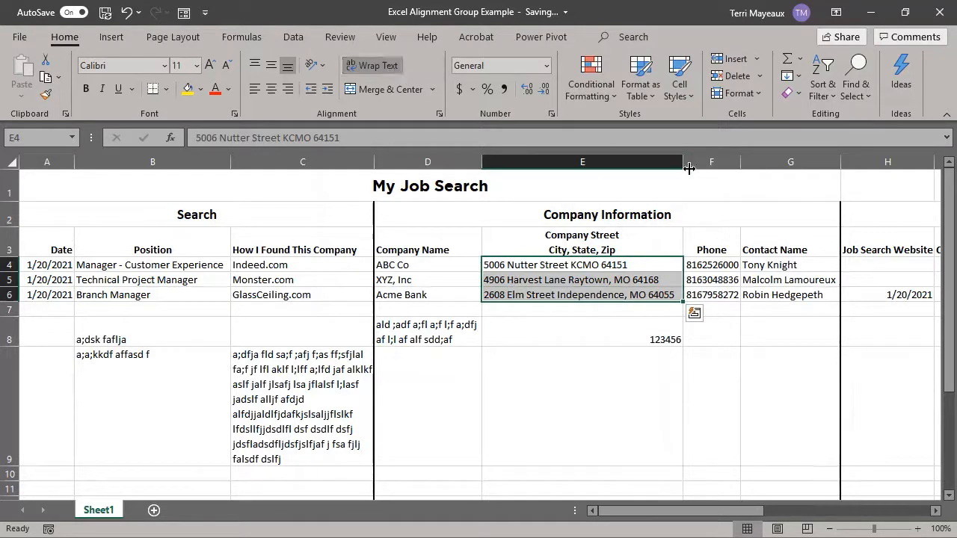
left_click_drag(683, 161, 583, 158)
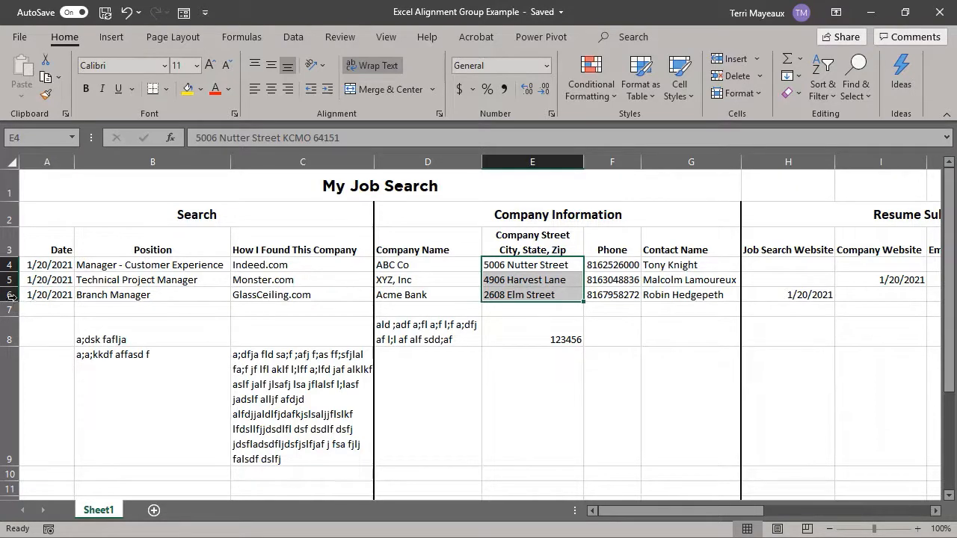
Step: Adjust the heights of rows 4 to 6 and widen column E slightly so the wrapped addresses fit
left_click_drag(9, 273, 10, 287)
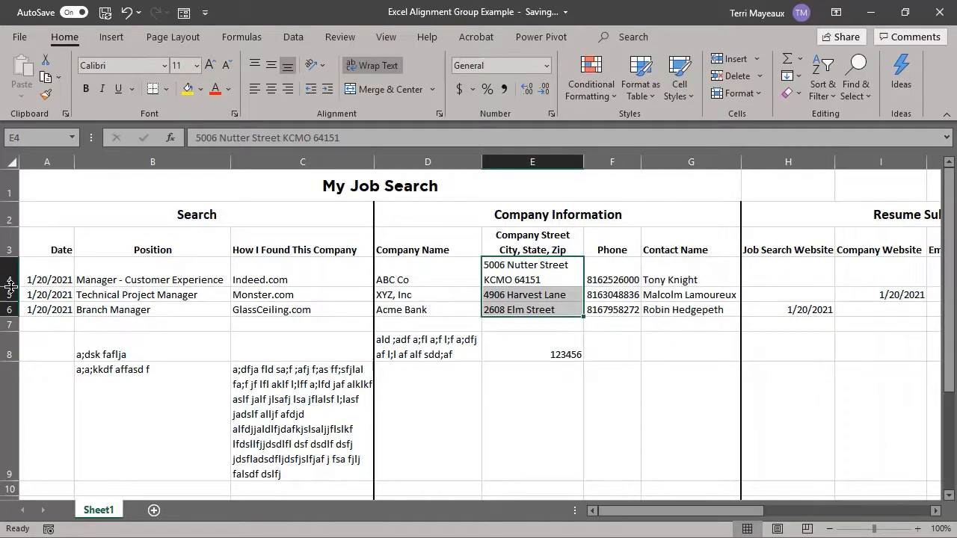
left_click_drag(12, 302, 15, 344)
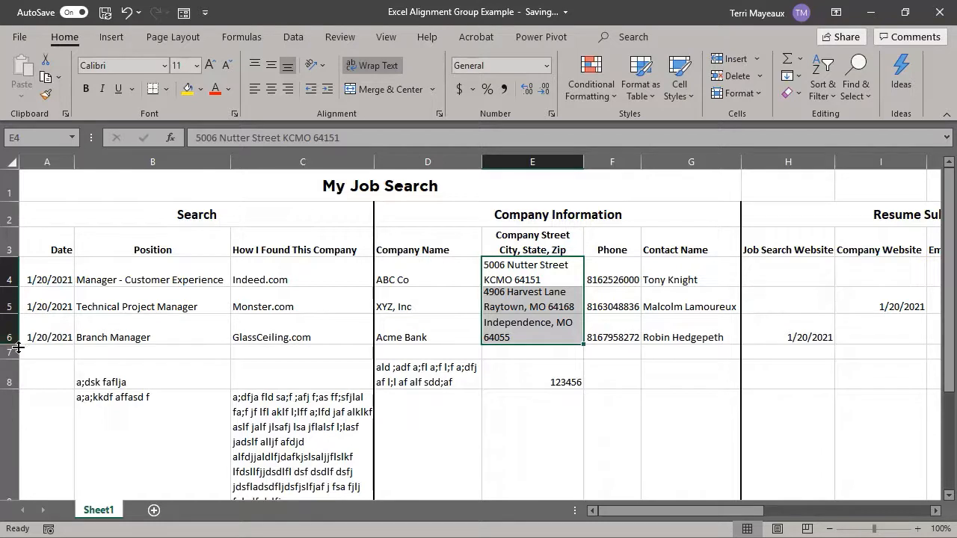
left_click_drag(17, 348, 15, 355)
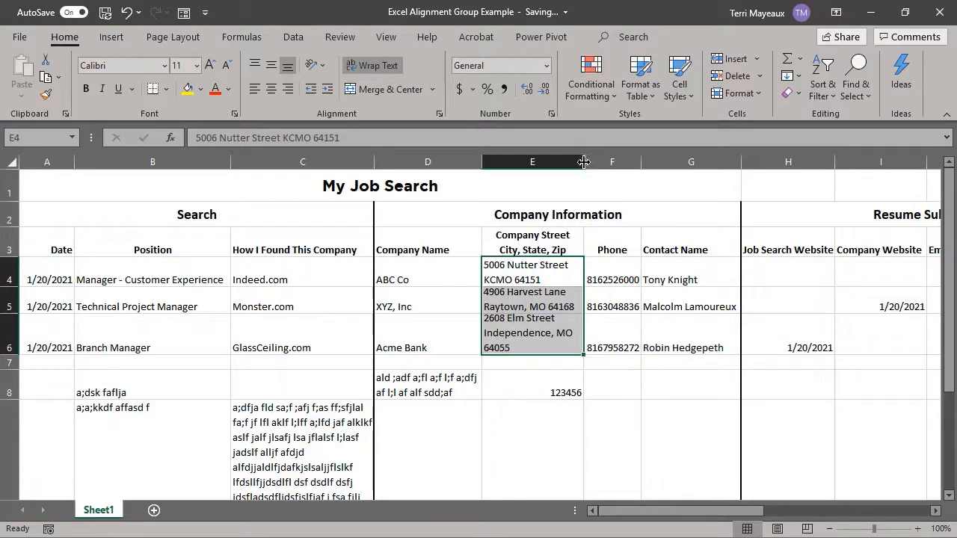
left_click_drag(583, 161, 610, 163)
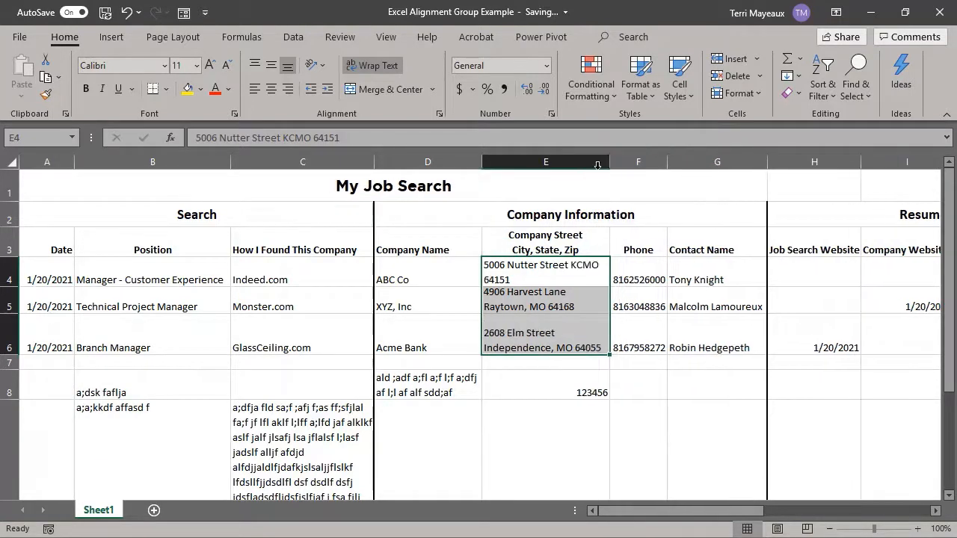
left_click_drag(9, 355, 13, 337)
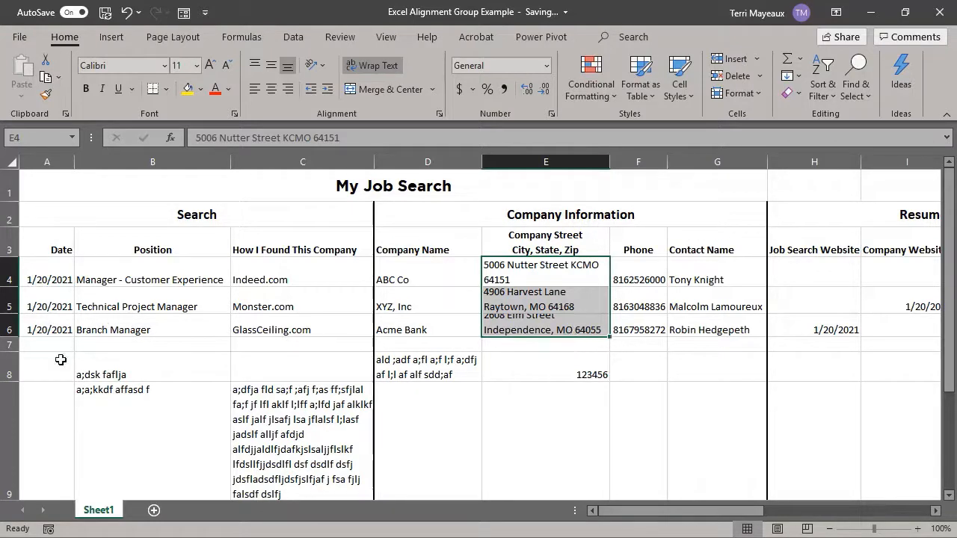
left_click_drag(11, 337, 11, 343)
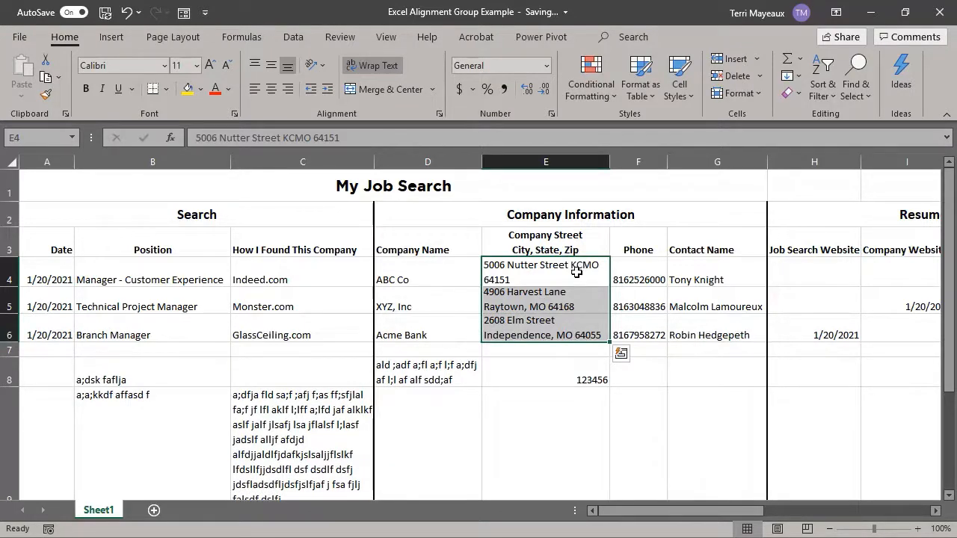
Step: Insert a manual line break before KCMO in the E4 address
left_click(531, 280)
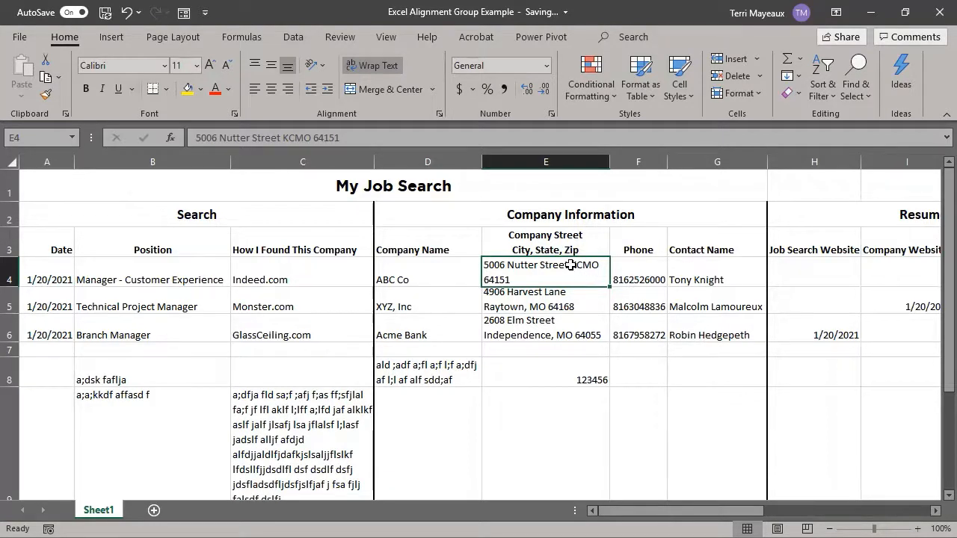
double_click(571, 266)
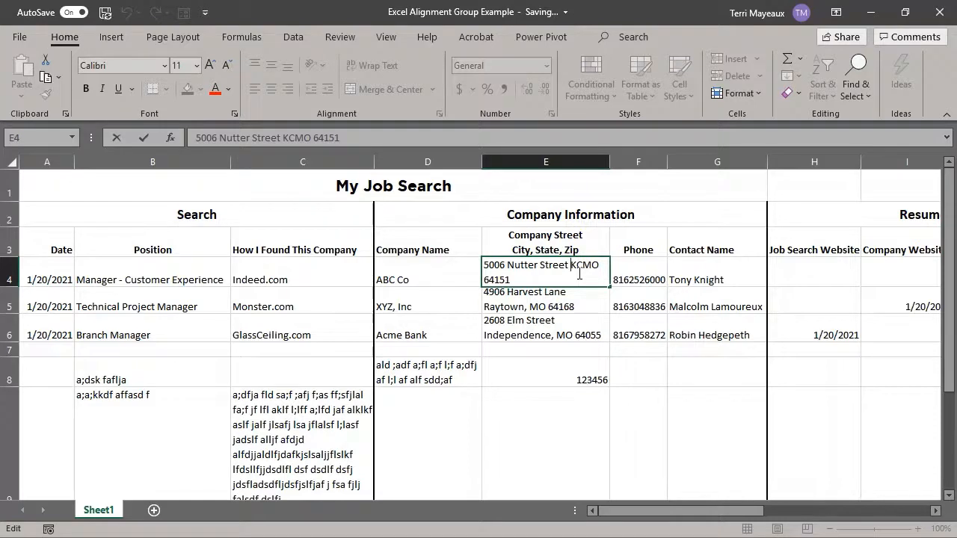
key("alt+Return")
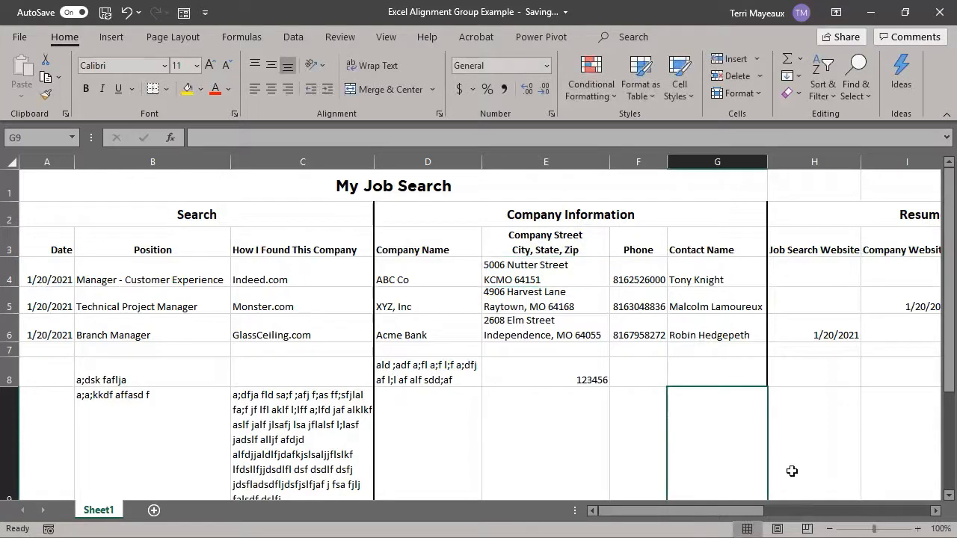
Step: Wrap the Resume Submitted Details headings in H3:K3
left_click(935, 511)
left_click(935, 511)
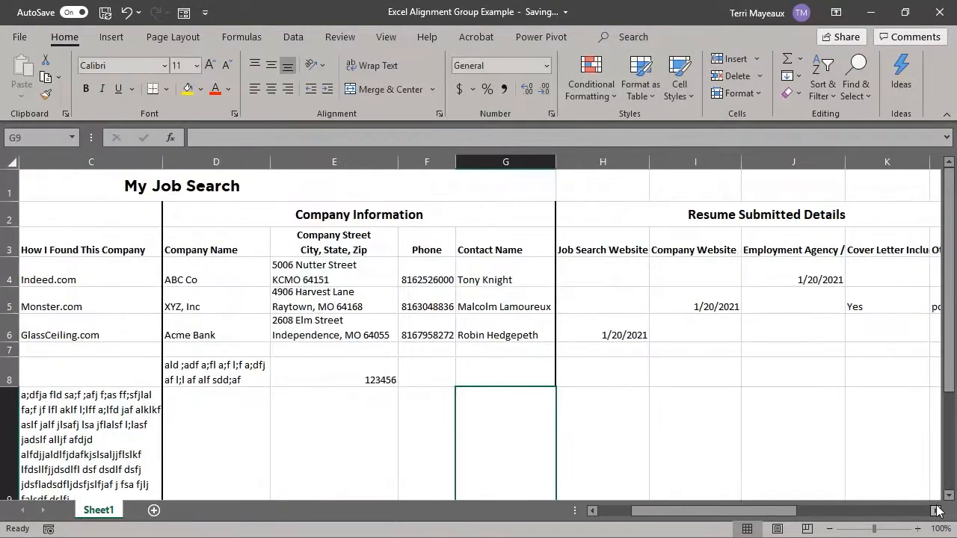
left_click(936, 510)
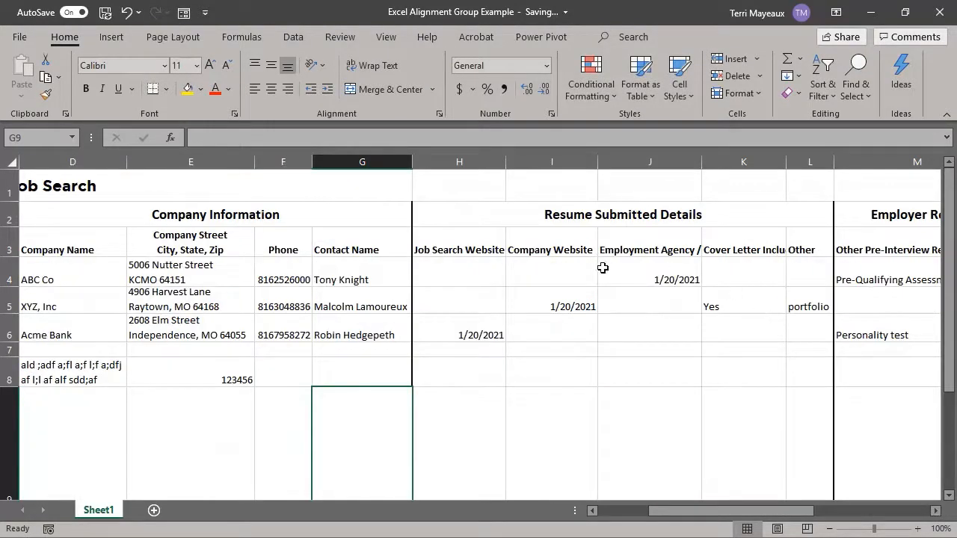
left_click(466, 247)
left_click_drag(466, 247, 765, 237)
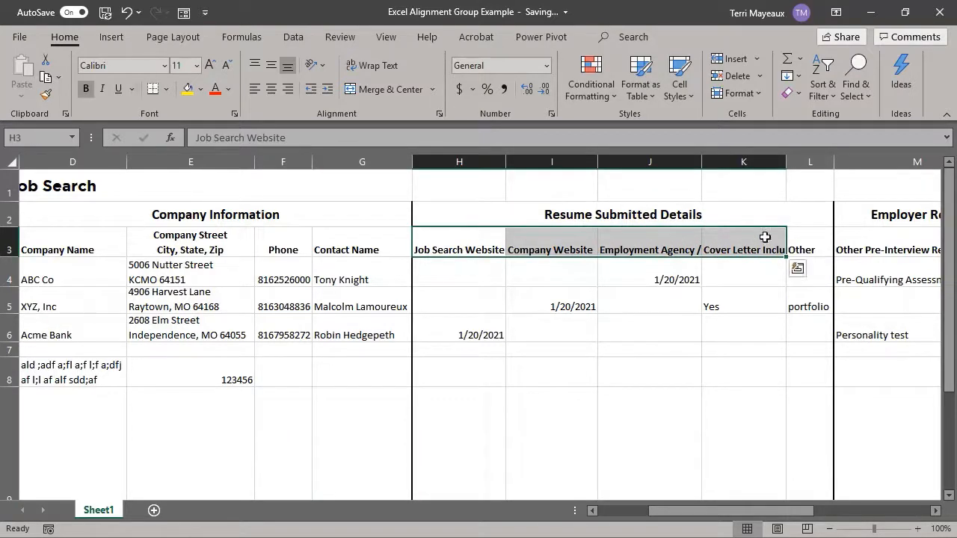
left_click(361, 63)
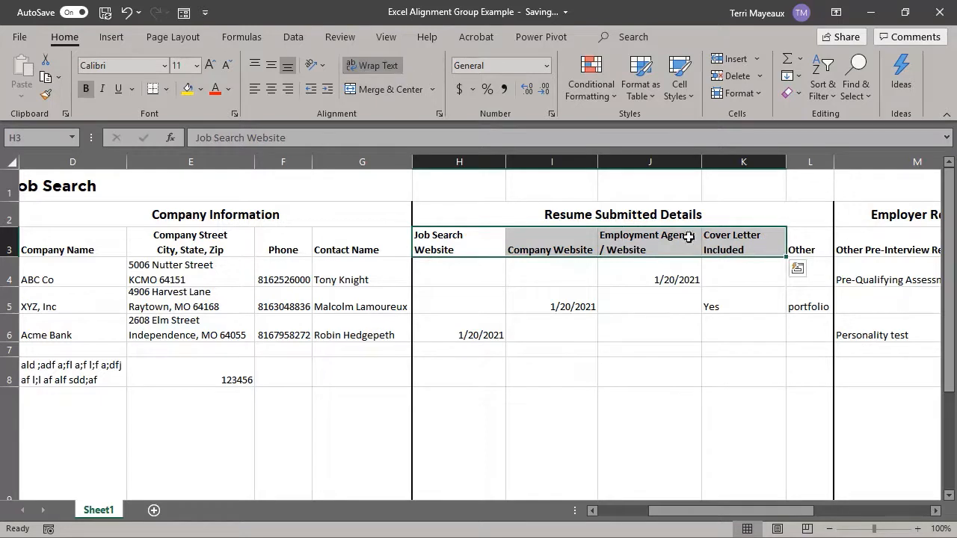
Step: Widen column K slightly and center the headings in H3:L3
left_click_drag(701, 162, 709, 162)
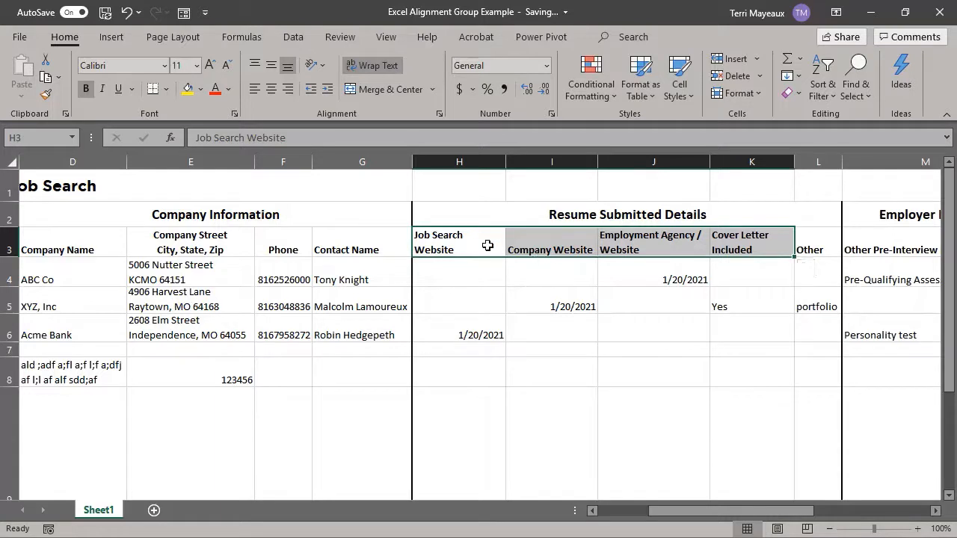
left_click_drag(480, 242, 800, 236)
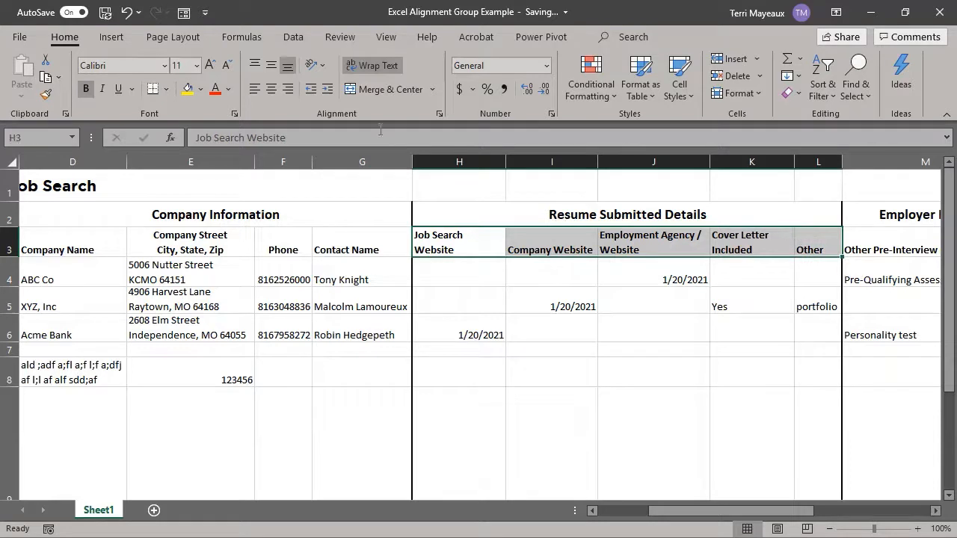
left_click(271, 89)
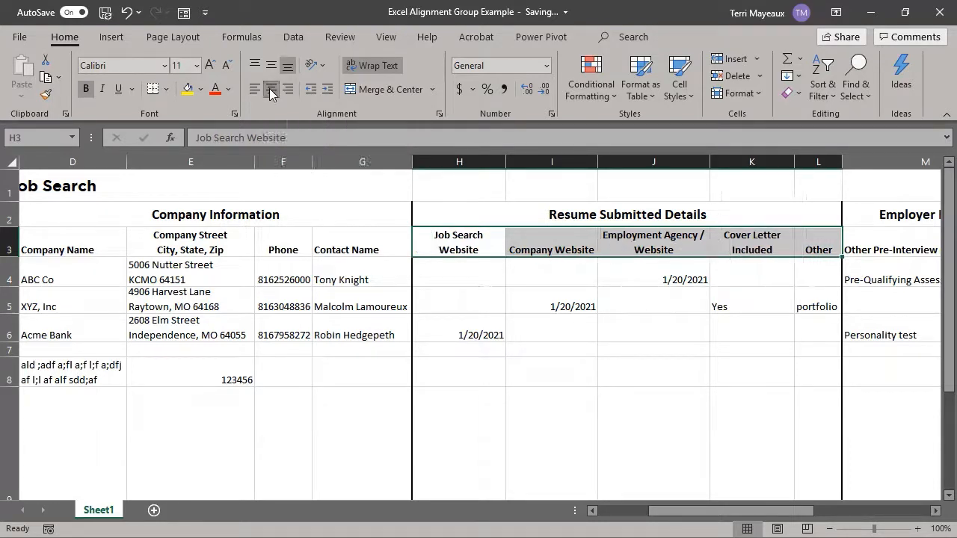
Step: Narrow column M so its heading wraps onto two lines, and center the M3 heading
left_click(934, 511)
left_click(934, 511)
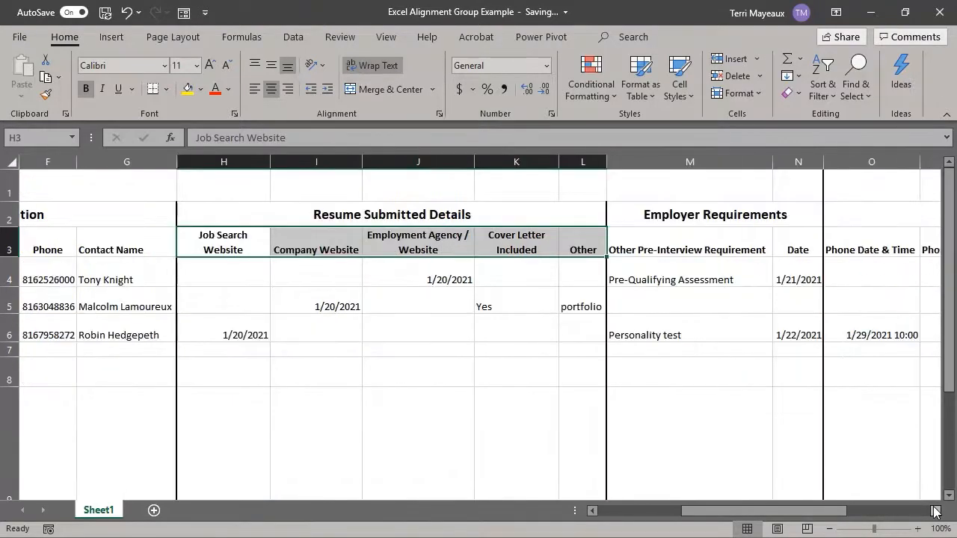
left_click(934, 510)
left_click(934, 511)
left_click(933, 511)
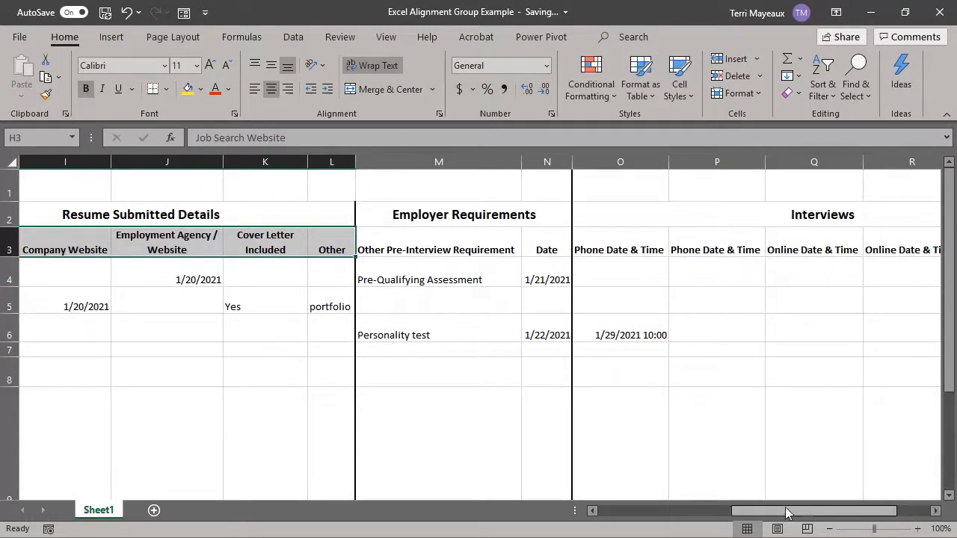
left_click(420, 244)
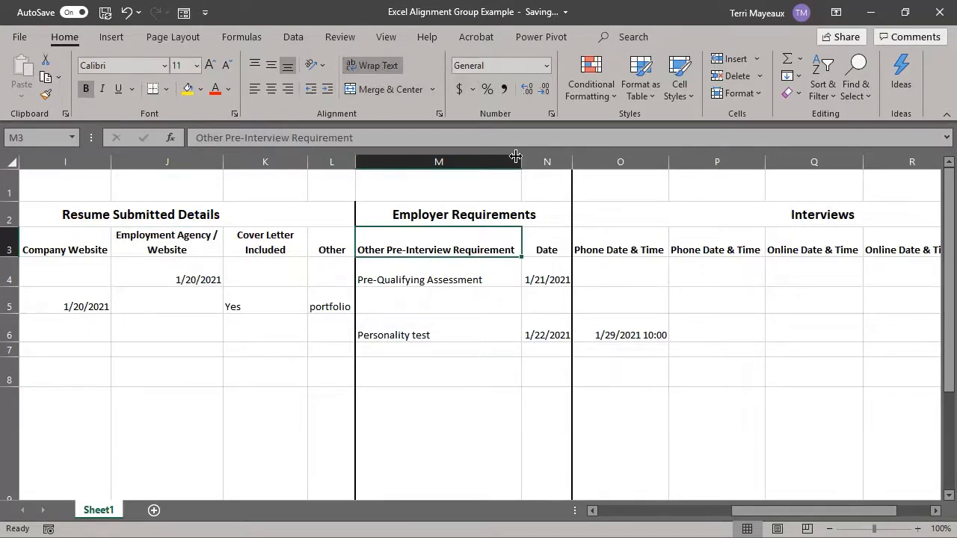
left_click_drag(521, 161, 488, 162)
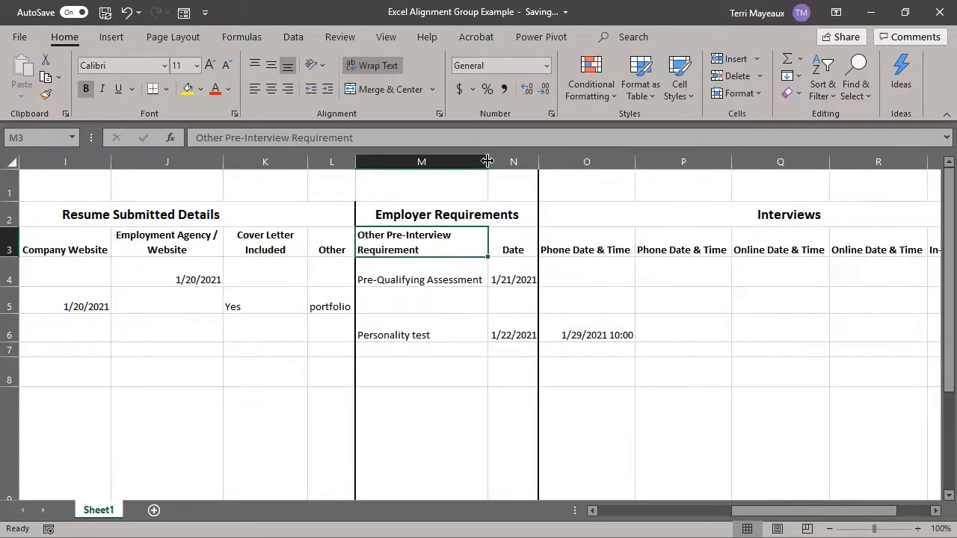
left_click(271, 89)
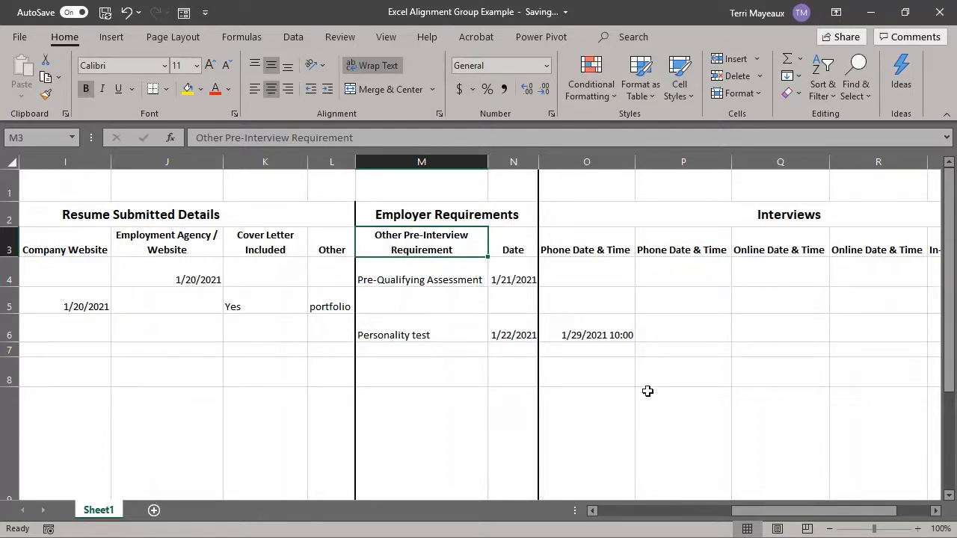
Step: Angle the interview headings in O3:S3 counterclockwise
left_click_drag(737, 510, 632, 513)
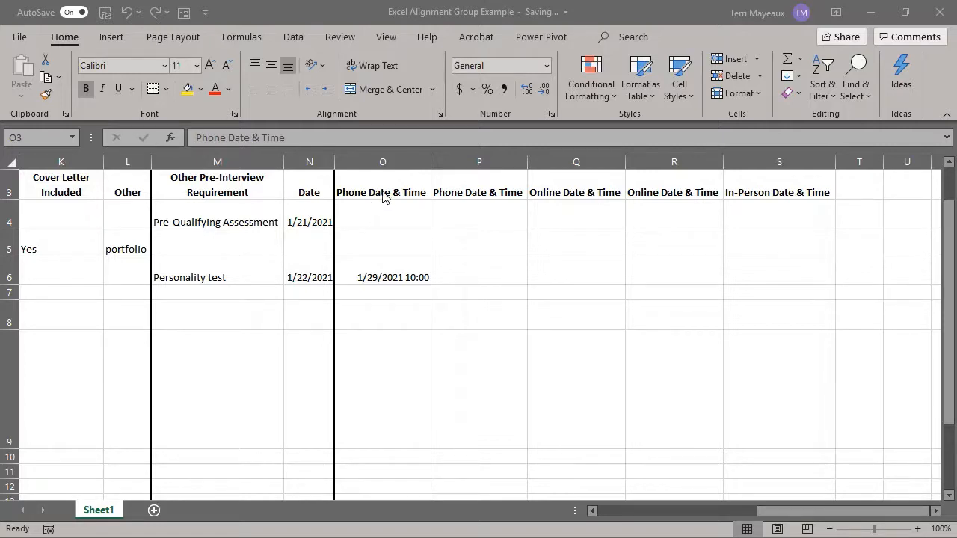
left_click(380, 185)
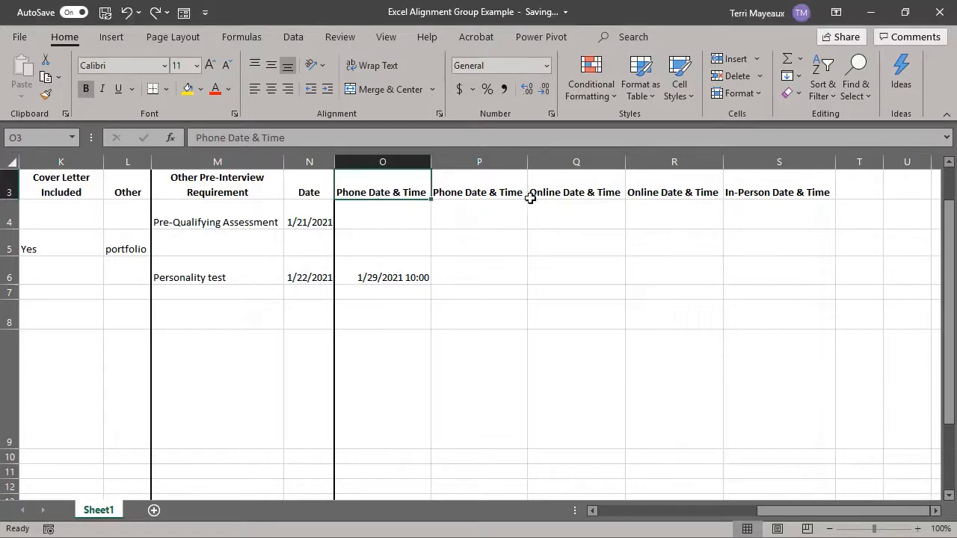
left_click_drag(417, 192, 730, 192)
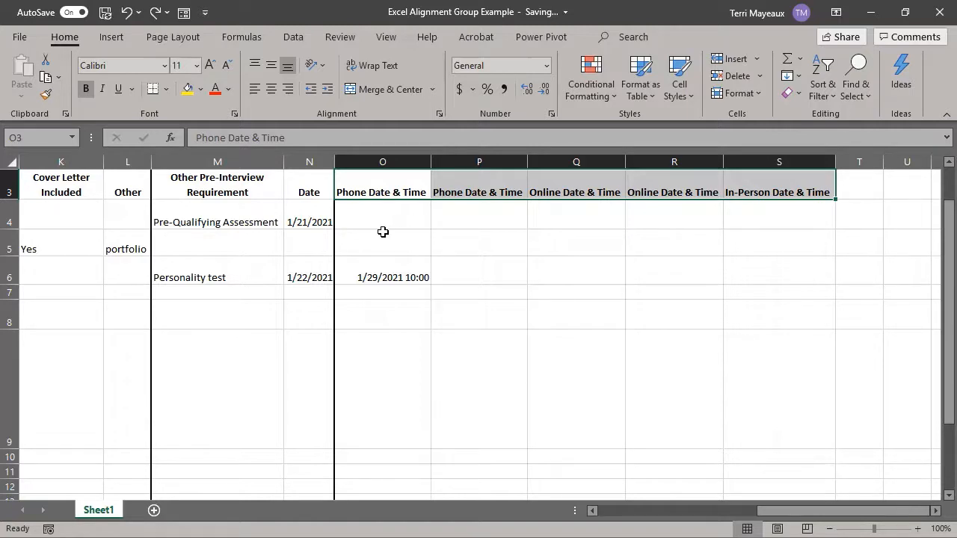
left_click(324, 66)
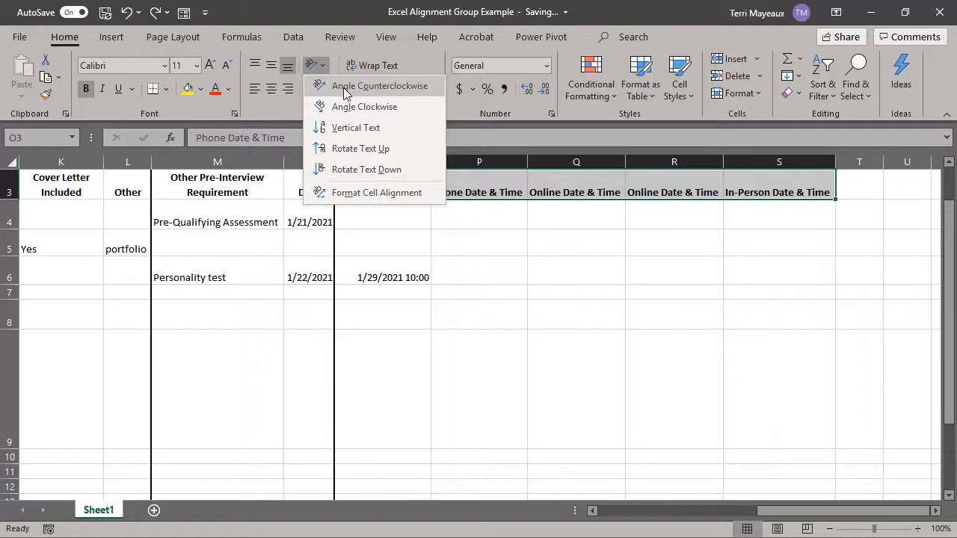
left_click(346, 93)
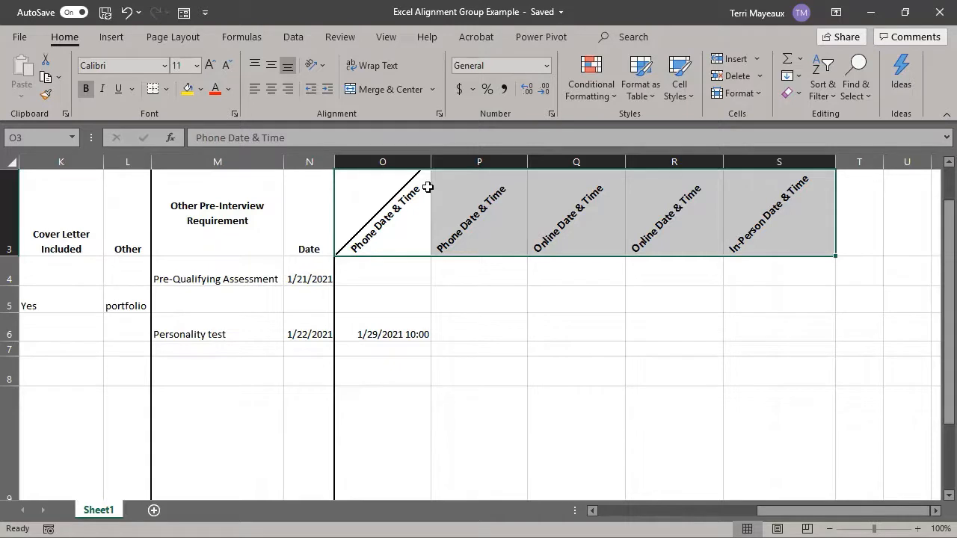
Step: Angle the O3:S3 headings clockwise, then switch them to vertical text
left_click(320, 67)
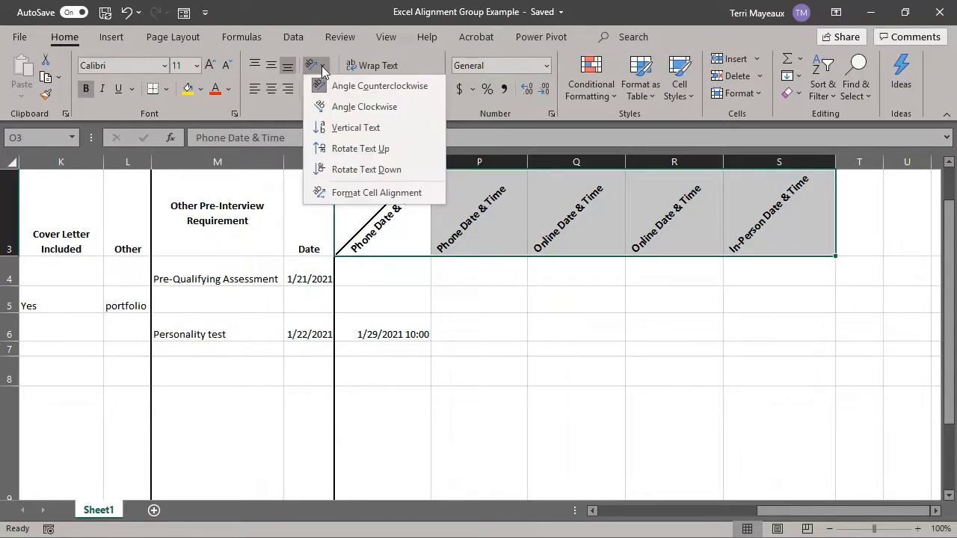
left_click(333, 110)
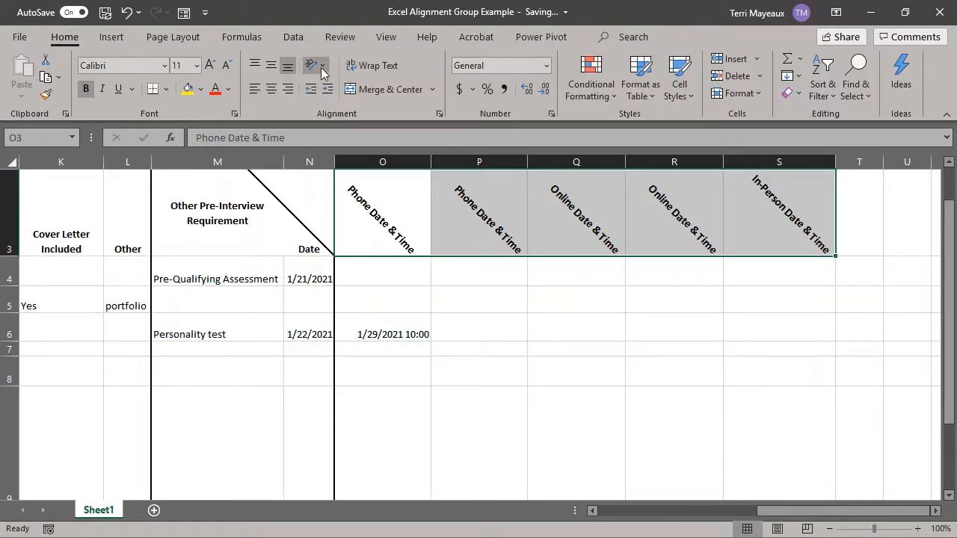
left_click(323, 71)
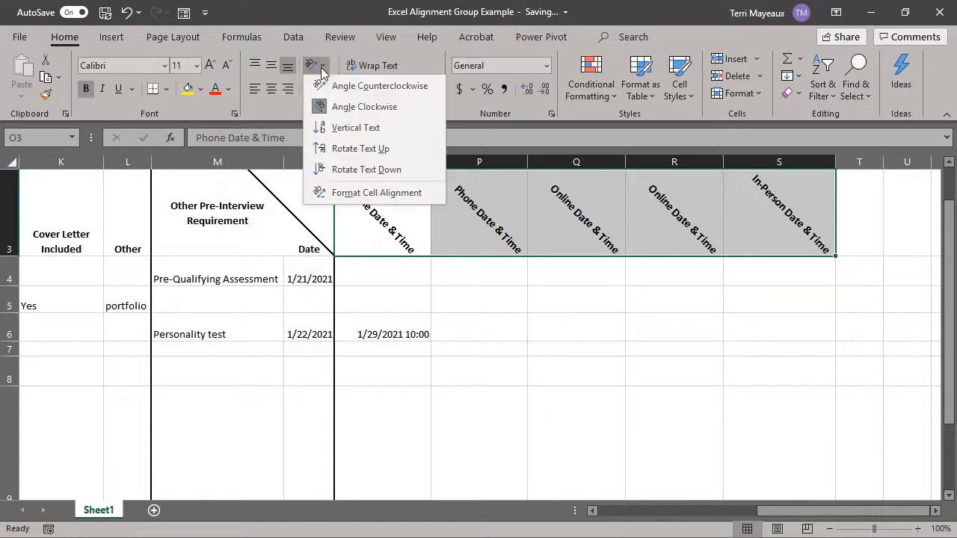
left_click(350, 128)
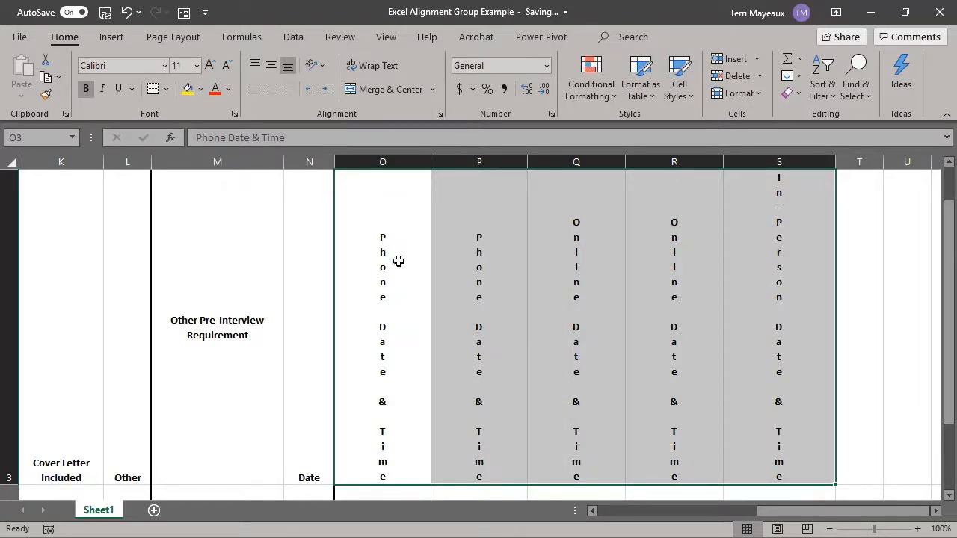
Step: Rotate the O3:S3 headings to read upward, then rotate them to read downward
left_click(322, 66)
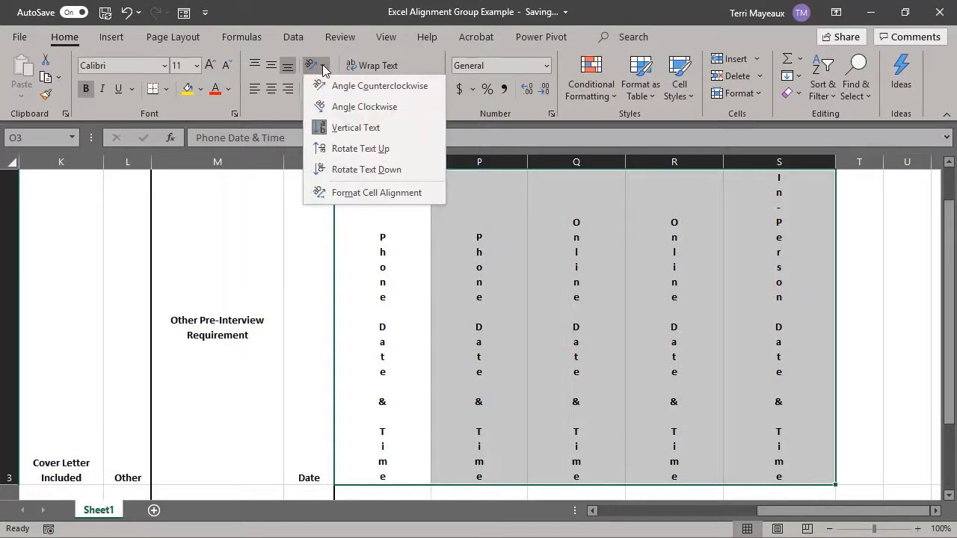
left_click(346, 155)
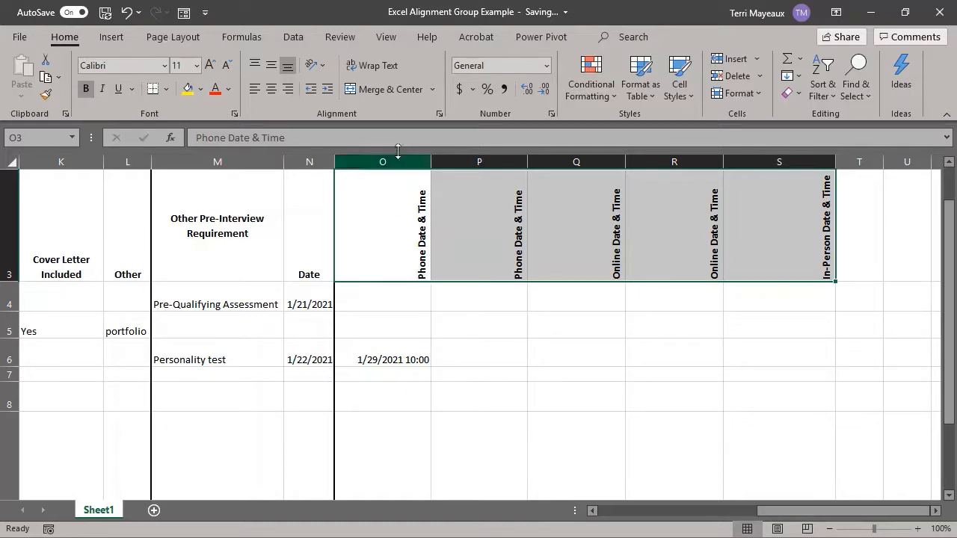
left_click(323, 66)
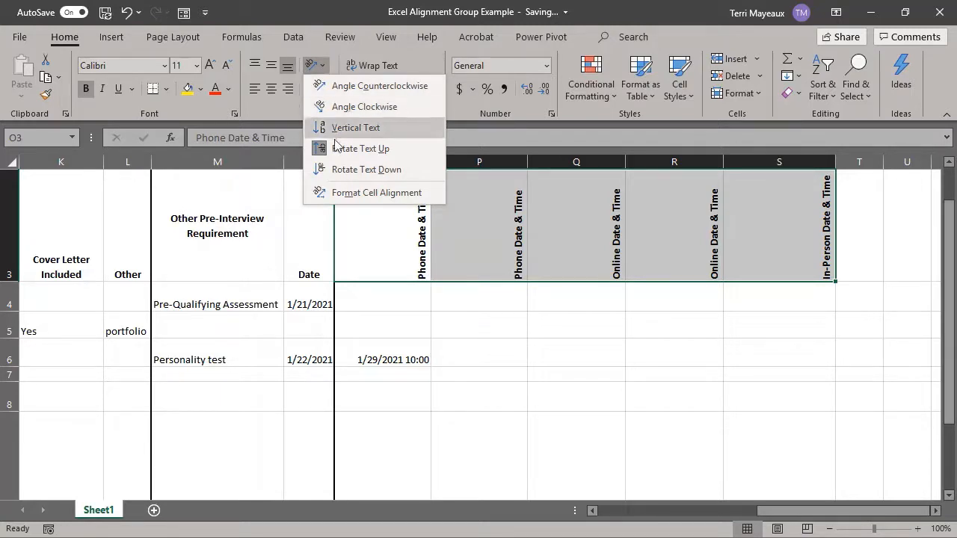
left_click(344, 170)
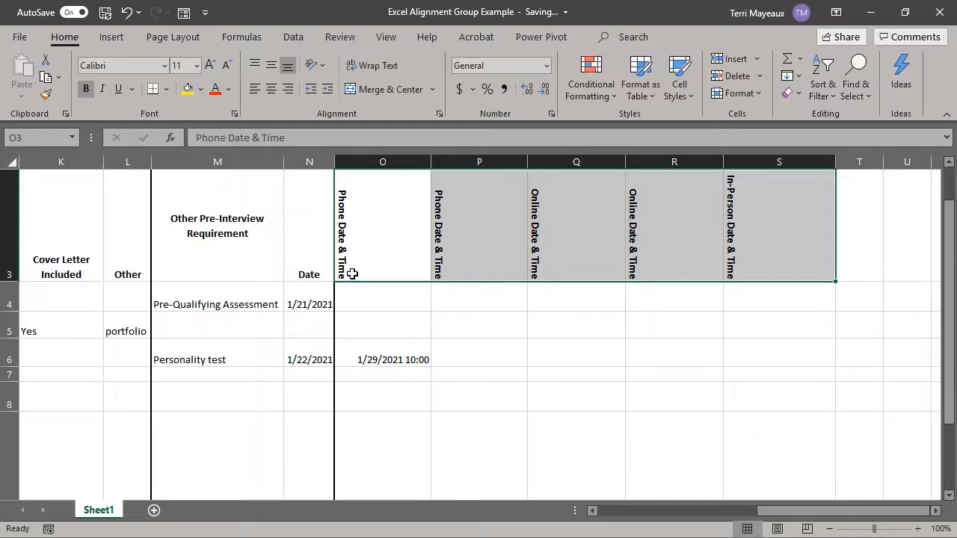
Step: Undo the successive text orientation changes on the O3:S3 headings
left_click(322, 67)
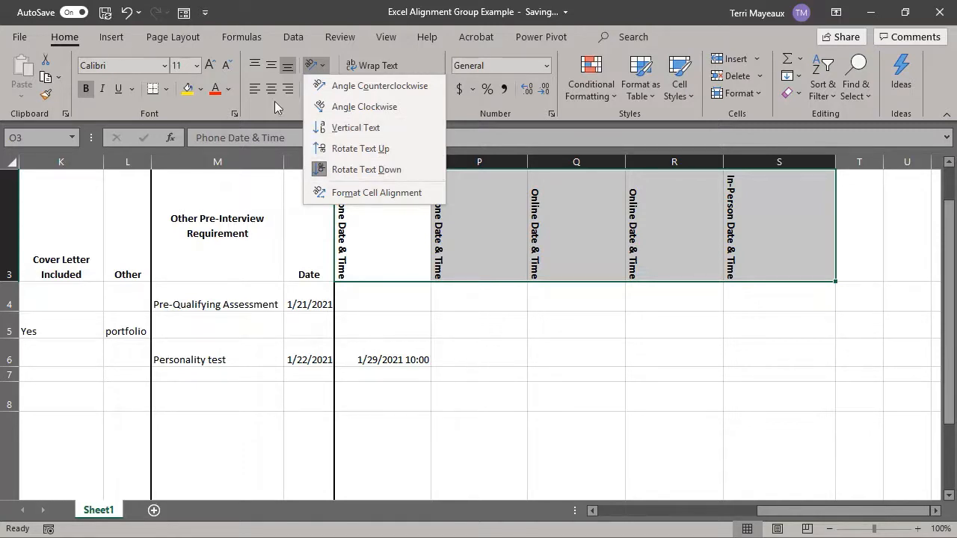
left_click(128, 17)
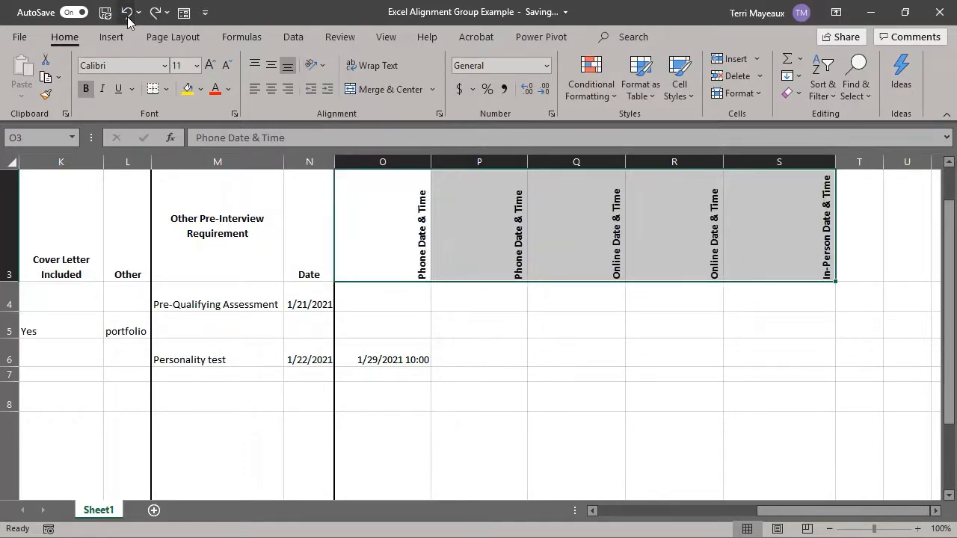
left_click(128, 18)
left_click(128, 18)
left_click(128, 17)
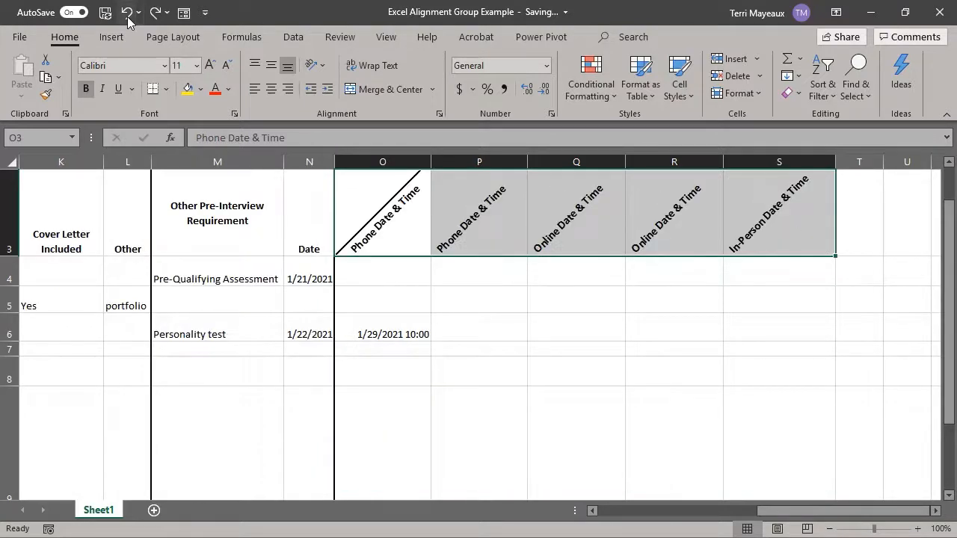
left_click(128, 17)
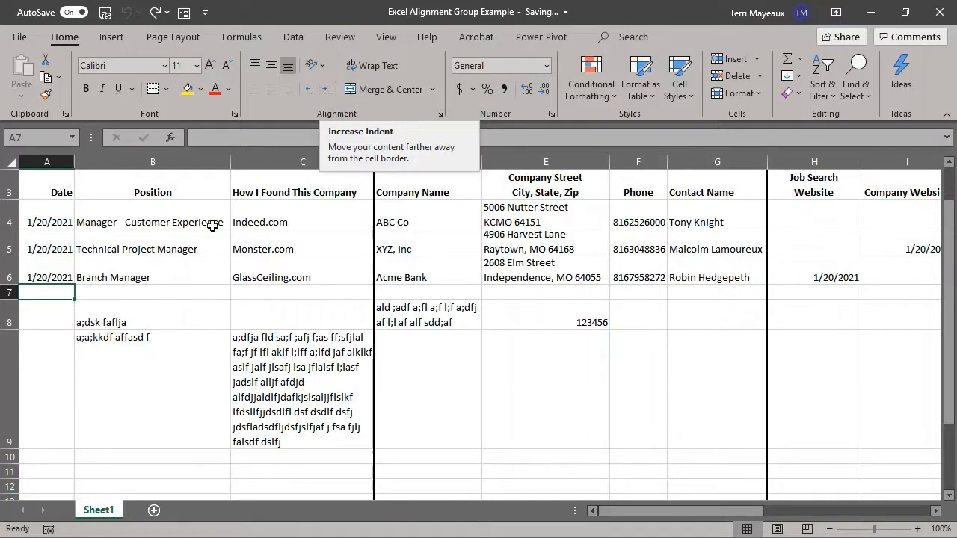
Step: Indent the text in cell B9 by one level
left_click(115, 312)
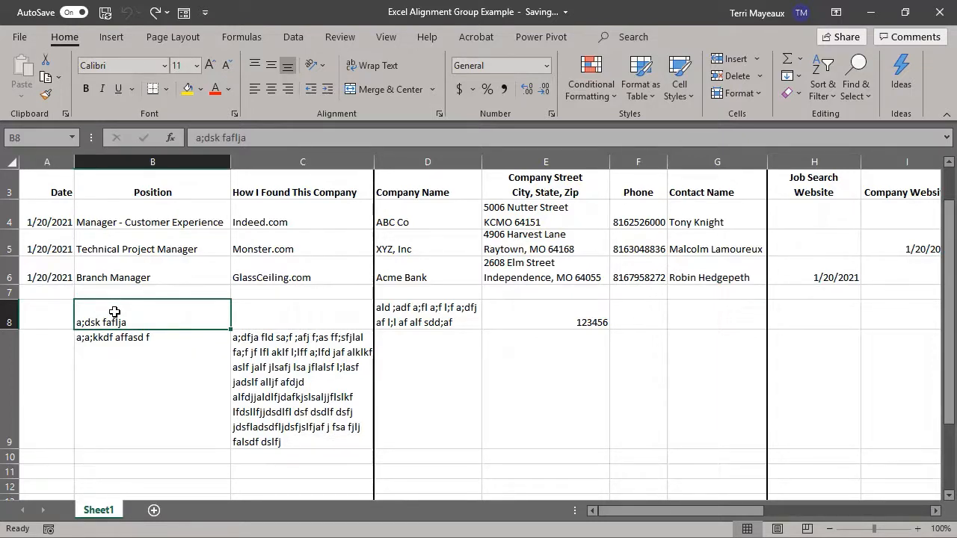
left_click(123, 338)
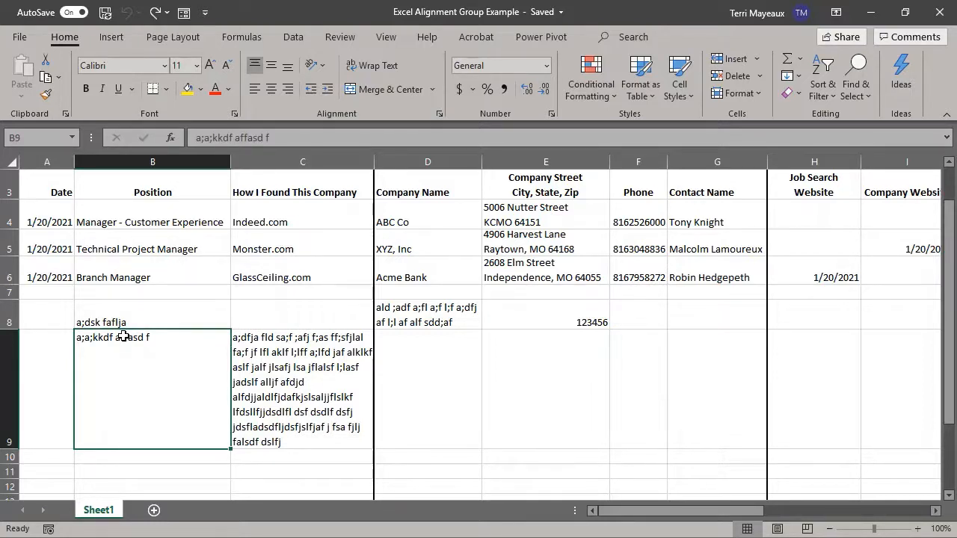
left_click(328, 90)
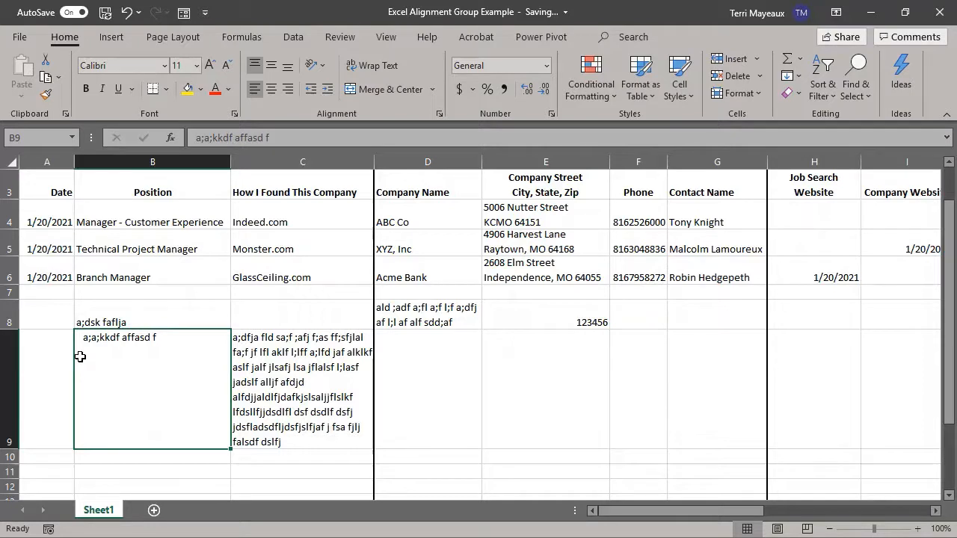
Step: Append more filler text to the entry in cell B9 and wrap it within the cell
double_click(166, 337)
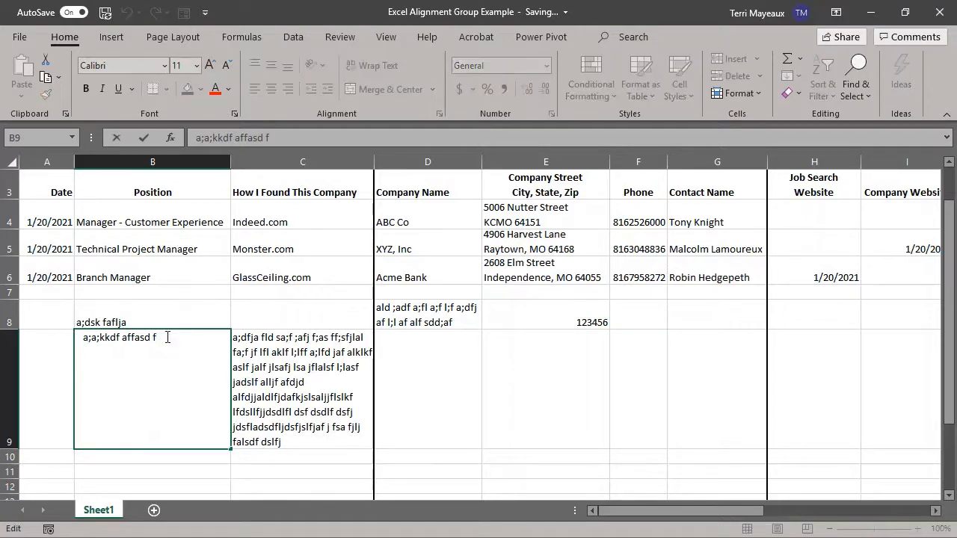
type("a;ldkkfj")
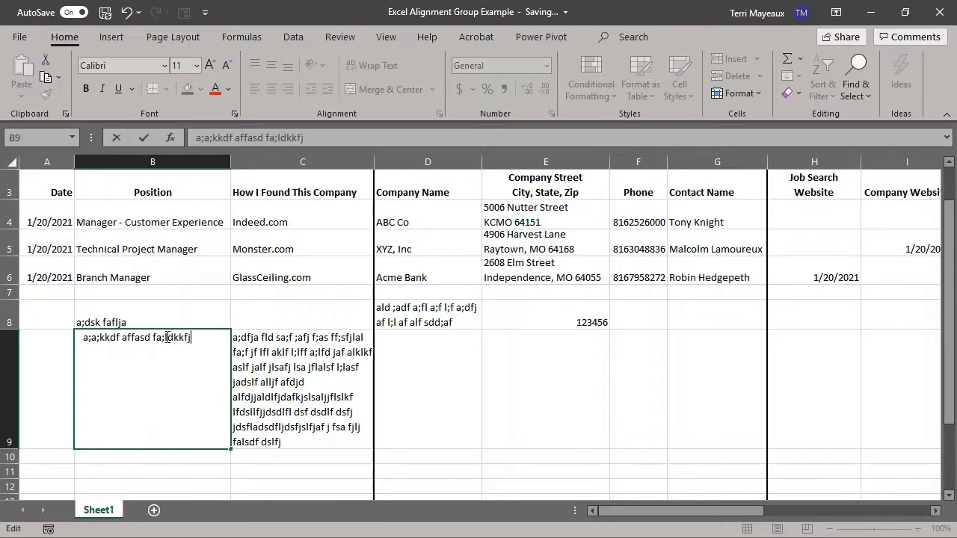
type("  ;alkkd alfj a;llf ja ;fla;kfj lf asfl;kjflalkfj ;lf")
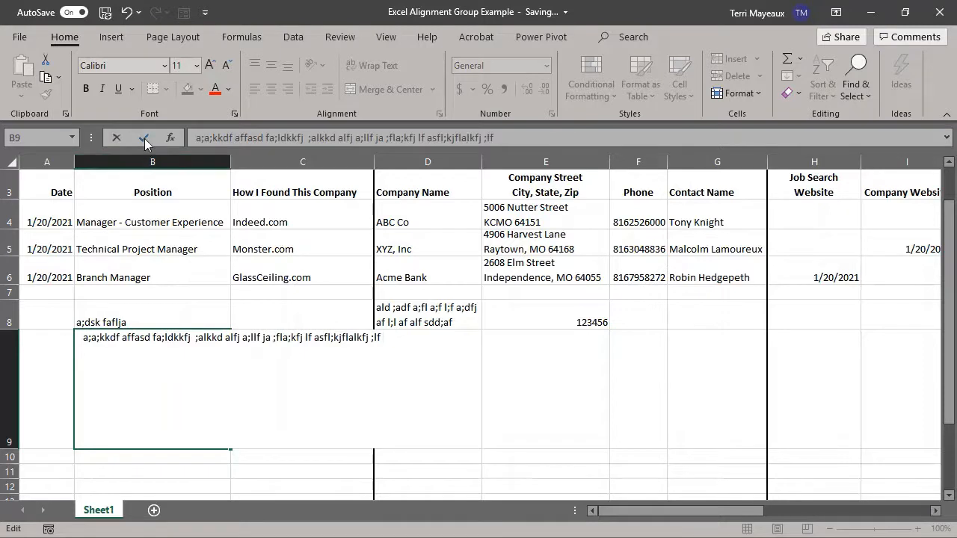
left_click(143, 137)
left_click(377, 69)
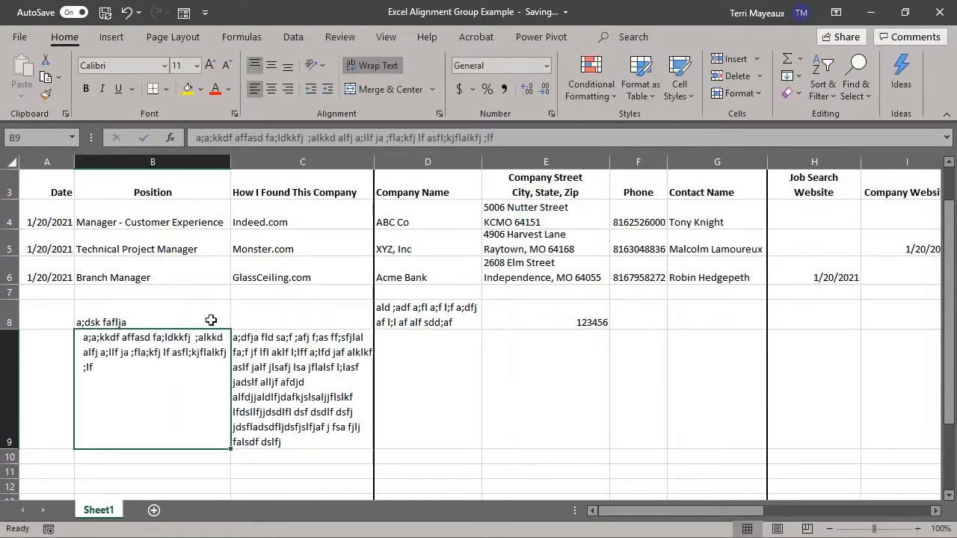
Step: Increase the indent of cells B9 and C9 by one level
left_click(239, 316)
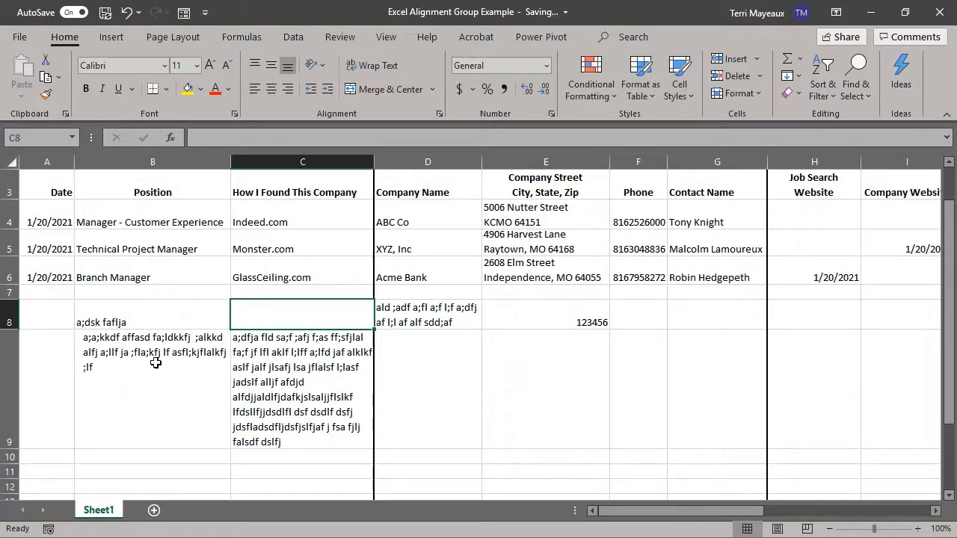
left_click(266, 338)
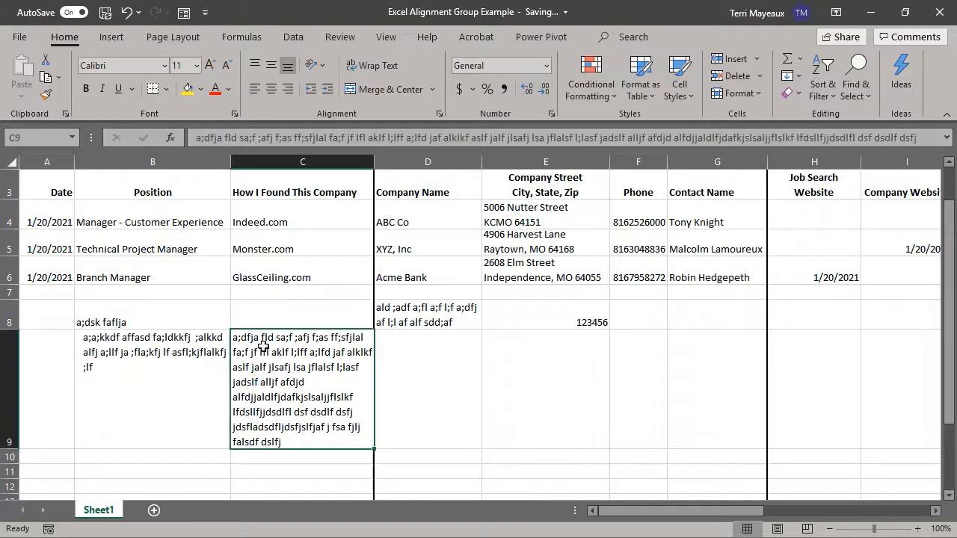
left_click_drag(199, 335, 245, 336)
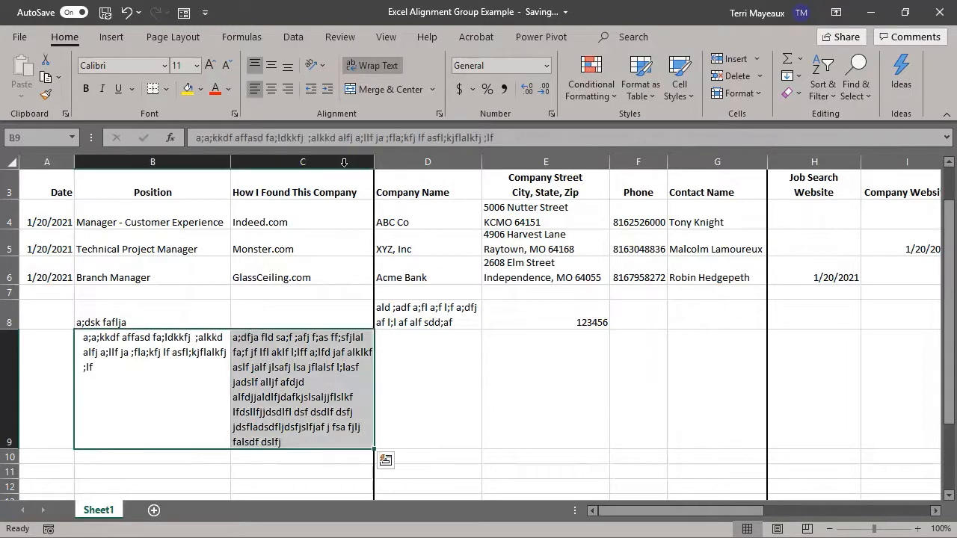
left_click(327, 91)
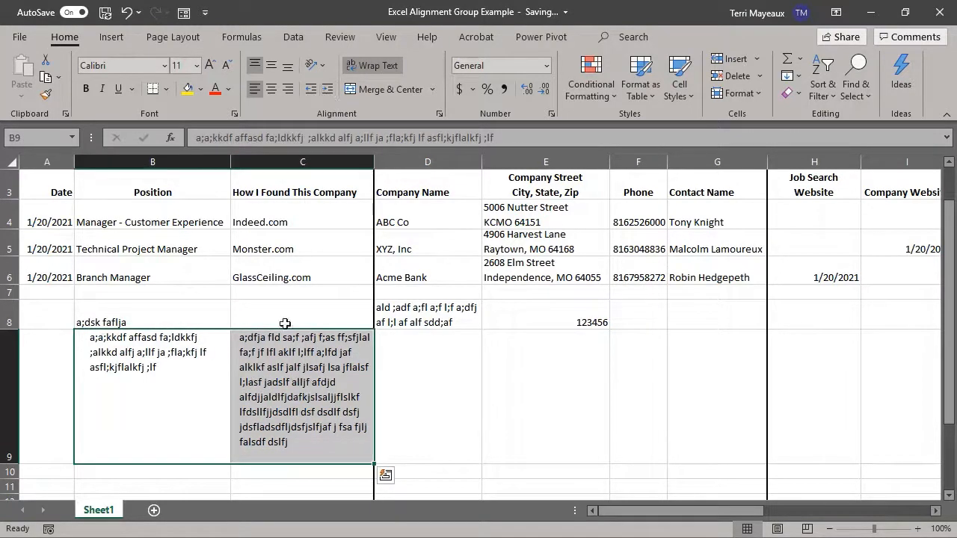
Step: Decrease the indent of cell B9 by one level
left_click(142, 349)
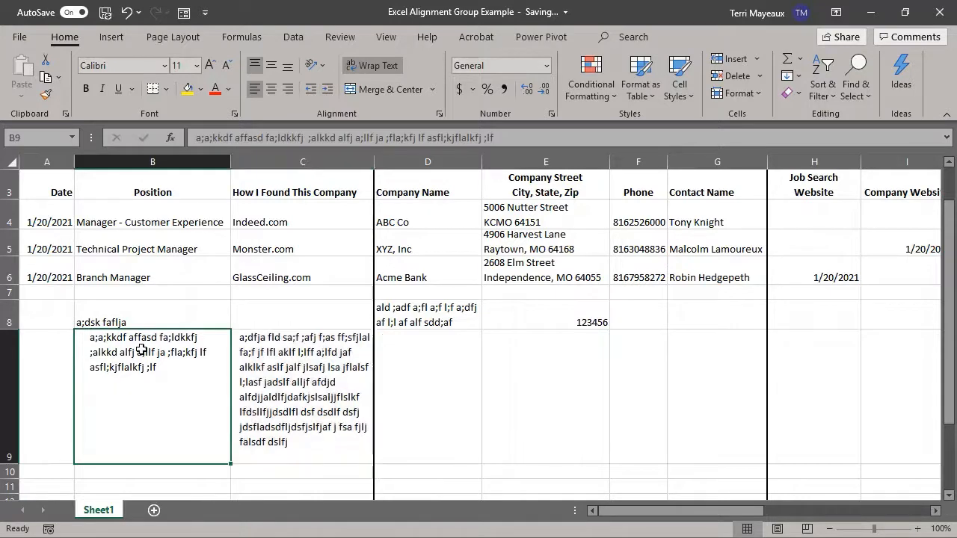
left_click(310, 92)
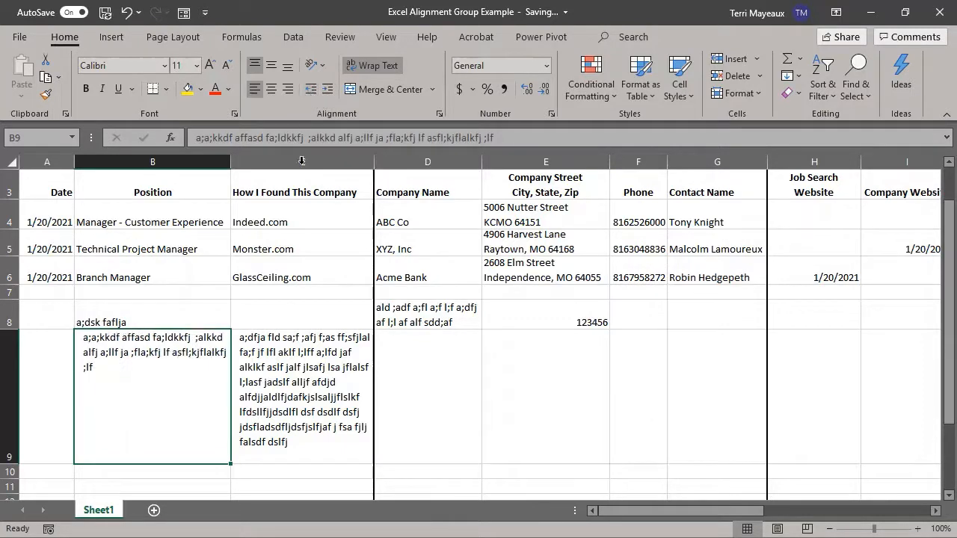
left_click(270, 372)
left_click(213, 473)
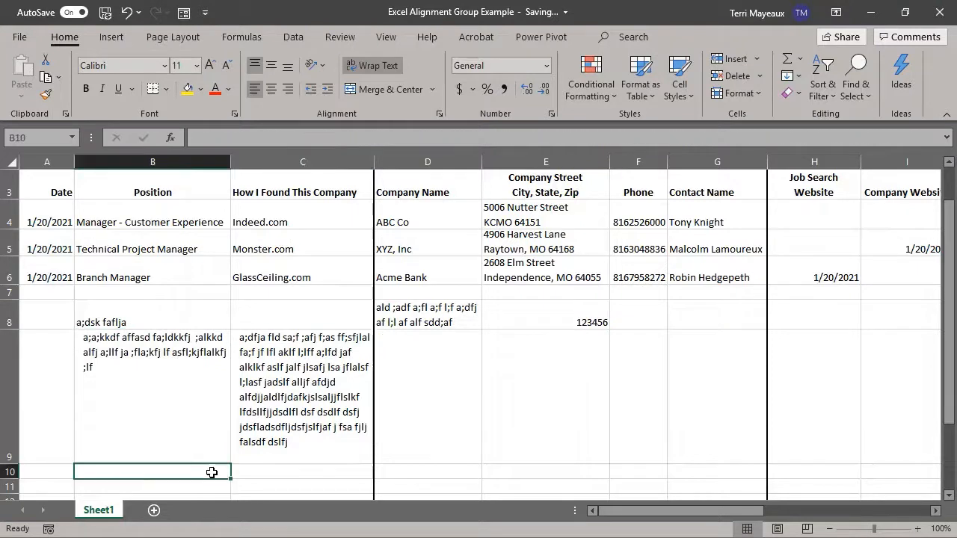